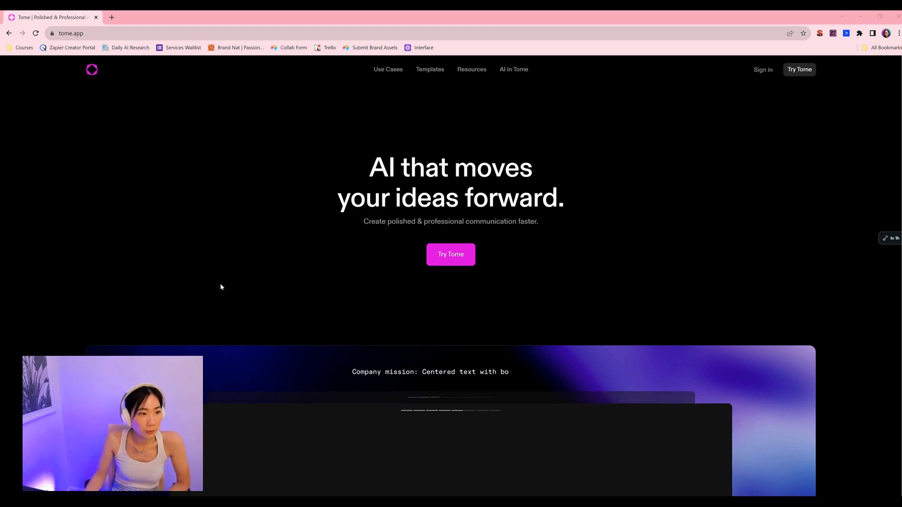
# Step: Switch to the PowerPoint deck and drag the bearded persona icon up over the Buyer Personas paragraph text
pyautogui.click(555, 473)
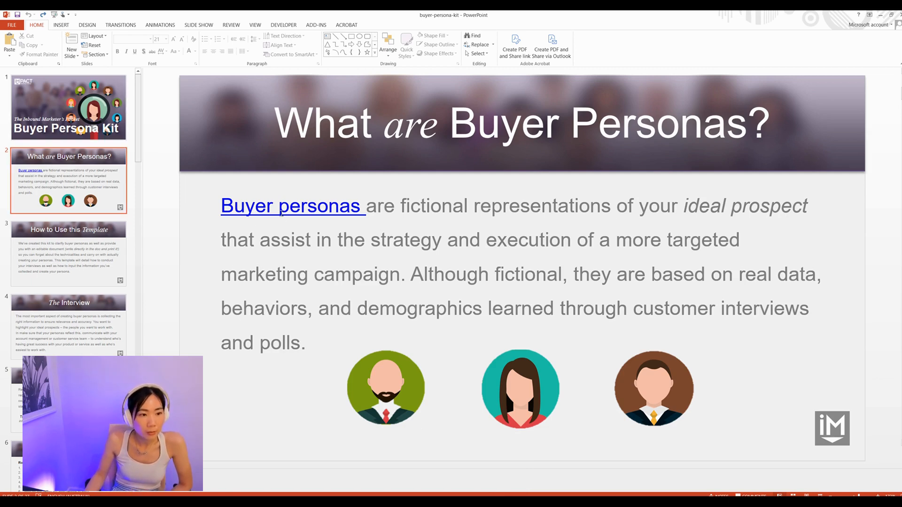
pyautogui.click(371, 378)
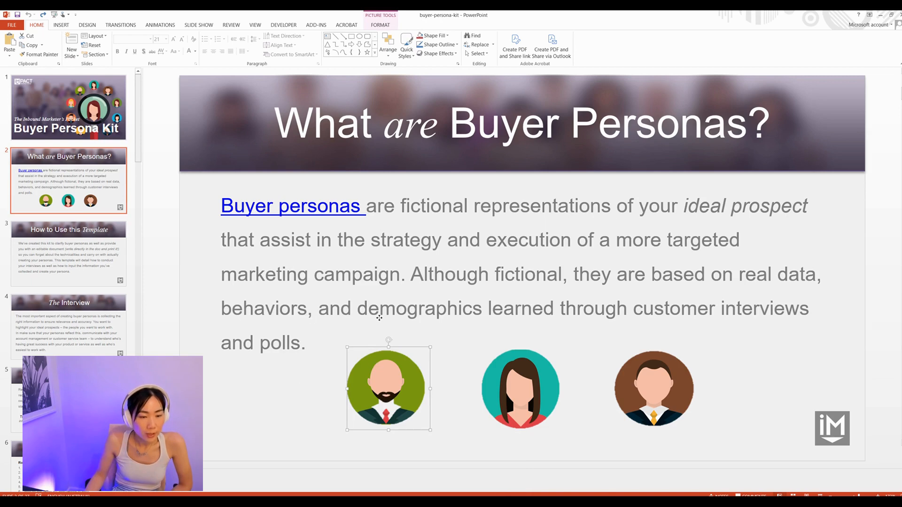
pyautogui.moveTo(419, 327); pyautogui.dragTo(341, 246)
pyautogui.click(383, 213)
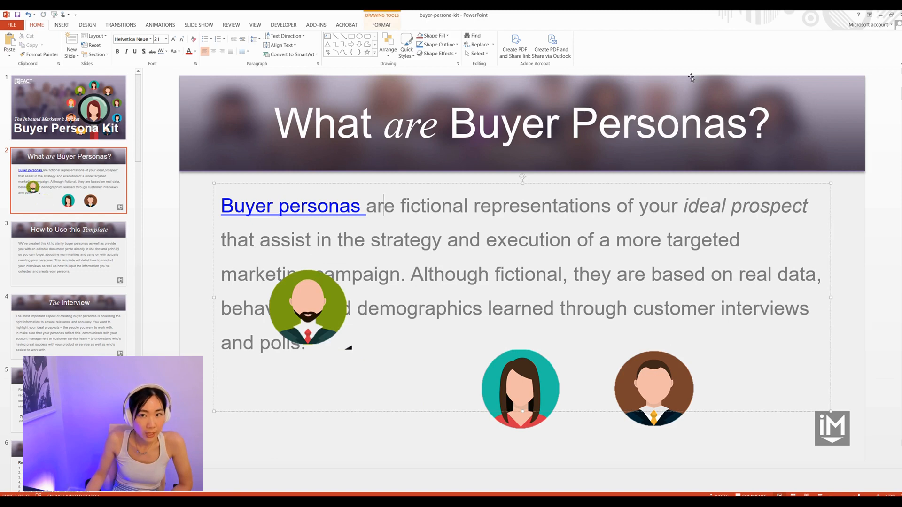
pyautogui.click(886, 16)
pyautogui.click(885, 18)
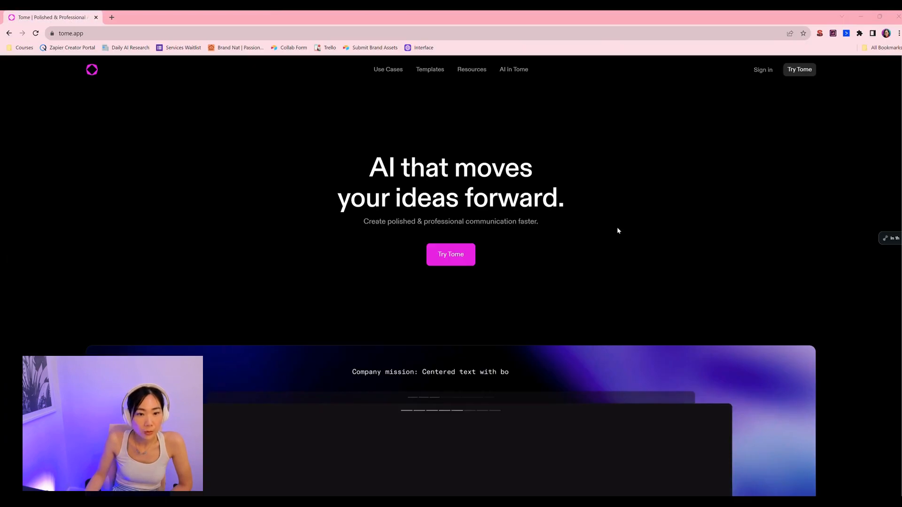
# Step: Scroll through the Tome homepage's example AI-generated pages and outline, then close that tab
pyautogui.scroll(-5, 542, 284)
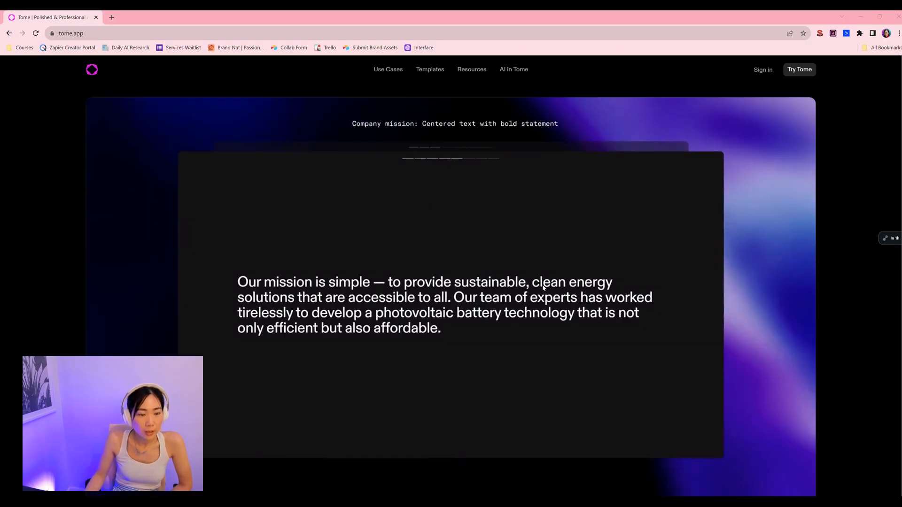
pyautogui.scroll(-3, 542, 284)
pyautogui.scroll(-5, 468, 317)
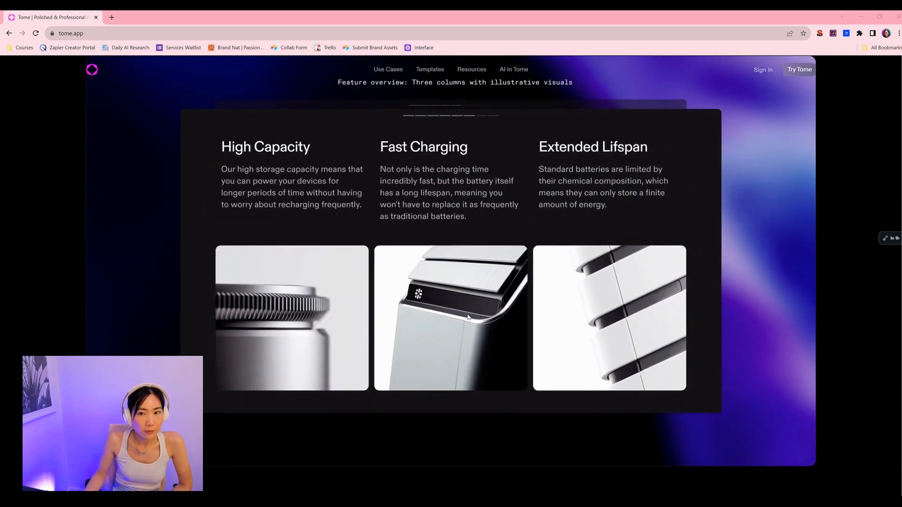
pyautogui.scroll(-5, 468, 317)
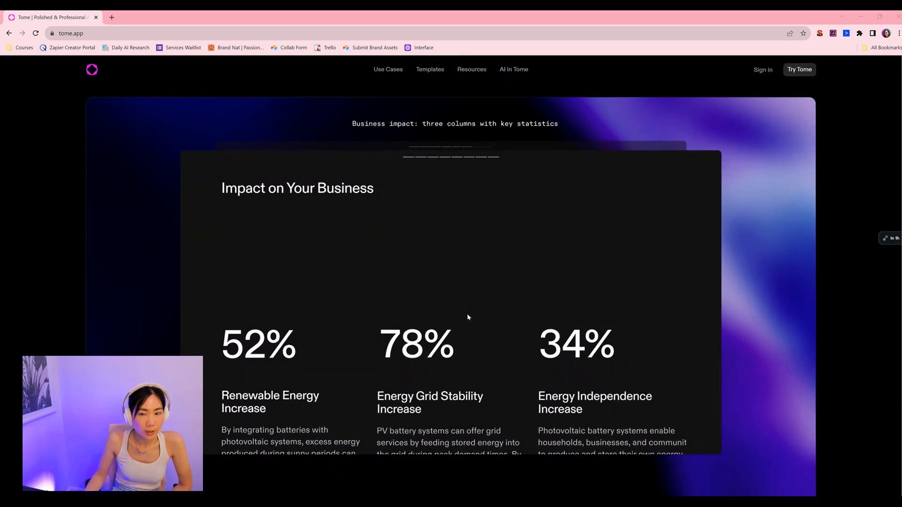
pyautogui.scroll(-5, 468, 317)
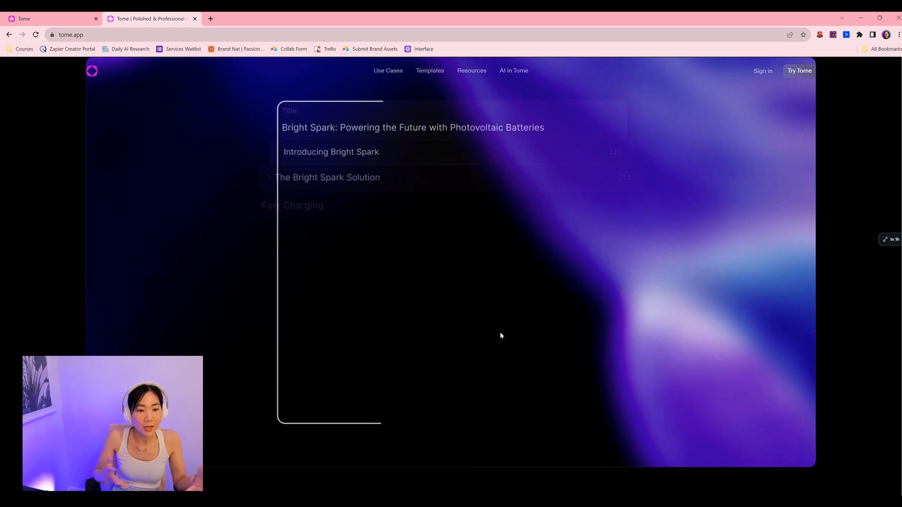
pyautogui.scroll(4, 501, 335)
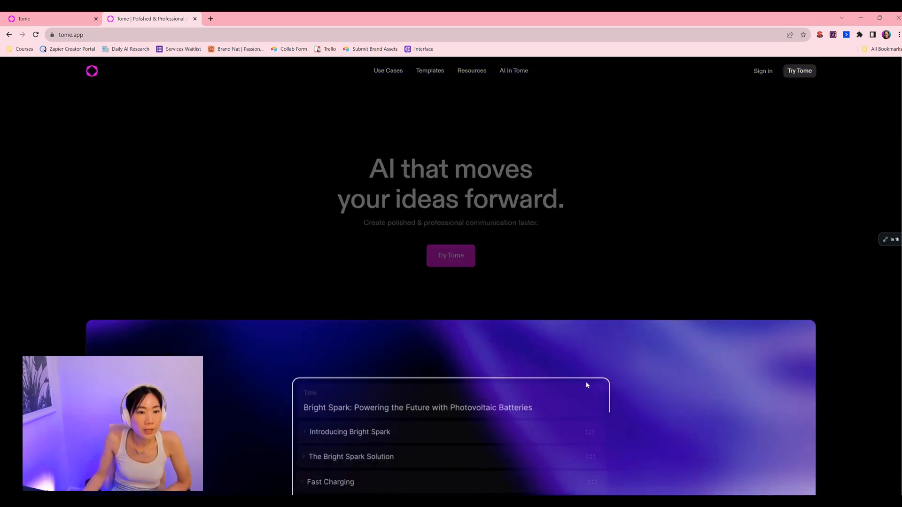
pyautogui.scroll(-5, 586, 384)
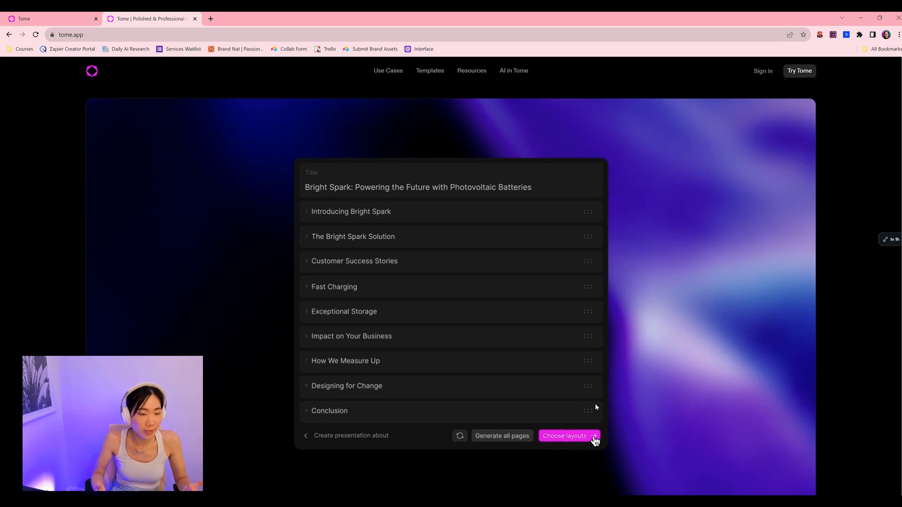
pyautogui.hotkey('ctrl', 'w')
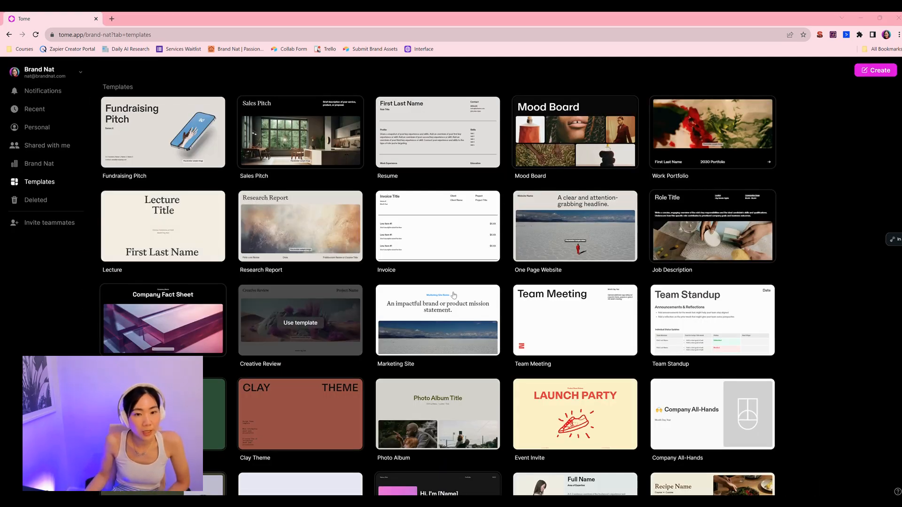
# Step: Scroll through the Tome templates gallery to review the available templates
pyautogui.scroll(-3, 465, 295)
pyautogui.scroll(-1, 461, 301)
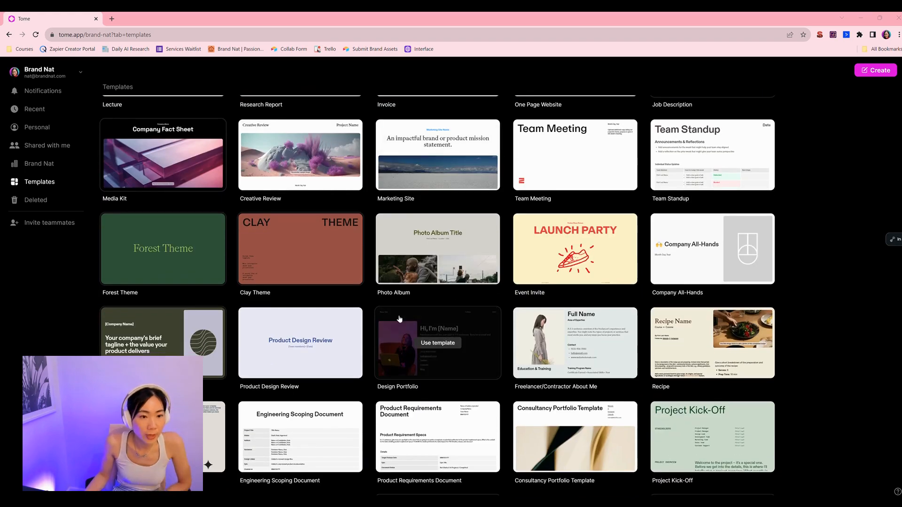
pyautogui.scroll(4, 342, 329)
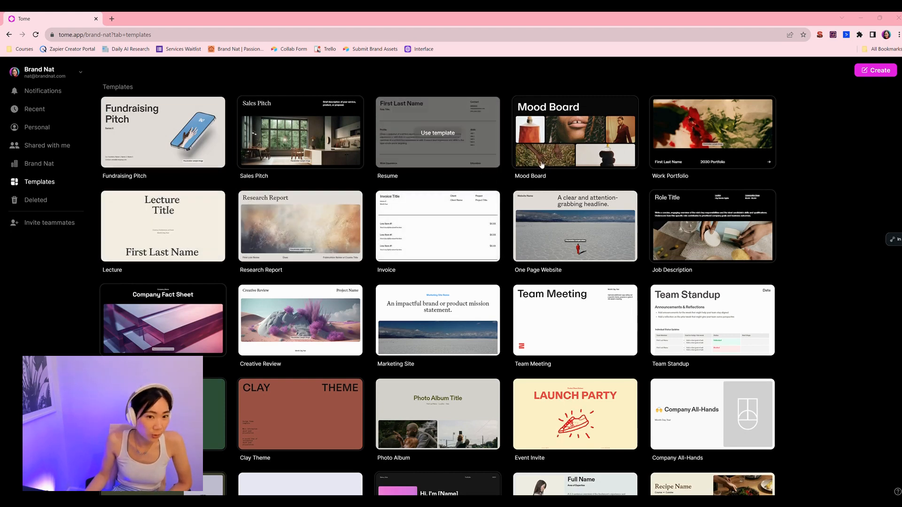
pyautogui.scroll(-3, 485, 328)
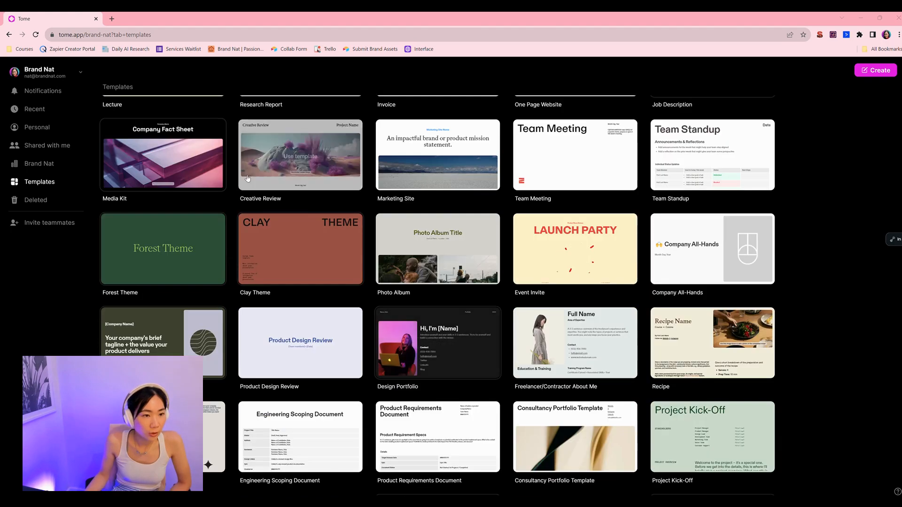
pyautogui.scroll(-10, 354, 319)
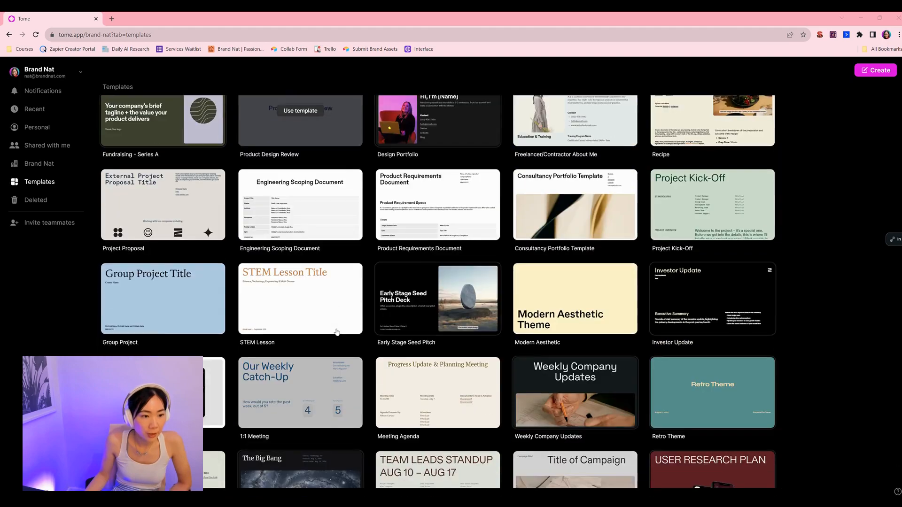
pyautogui.scroll(9, 327, 419)
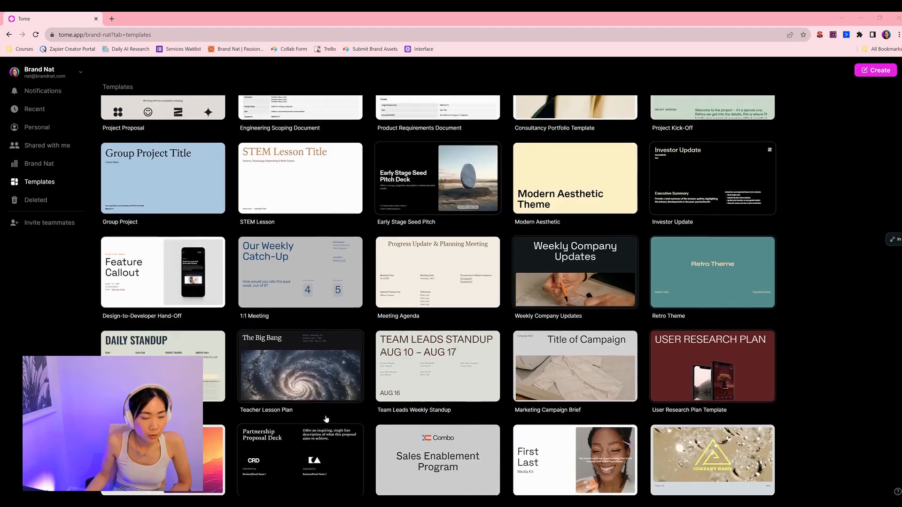
pyautogui.scroll(5, 341, 394)
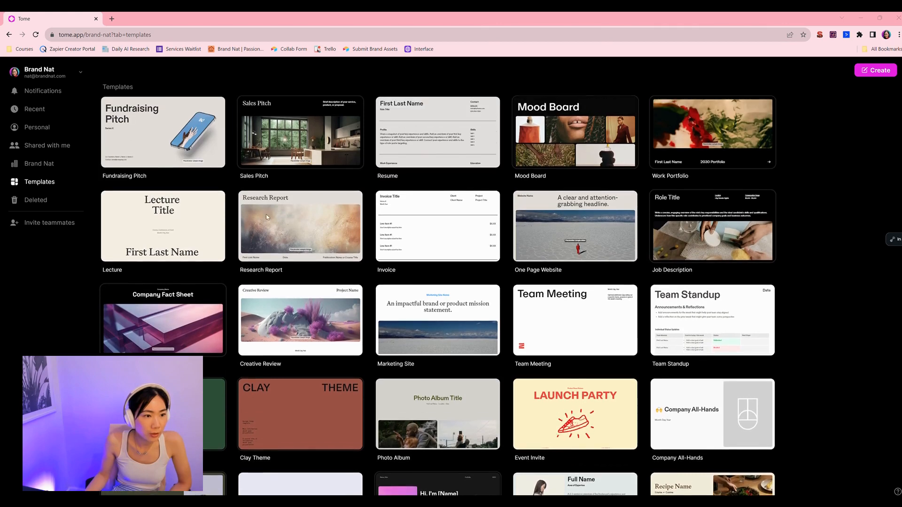
# Step: Use the Sales Pitch template and page through its first slides
pyautogui.moveTo(293, 148)
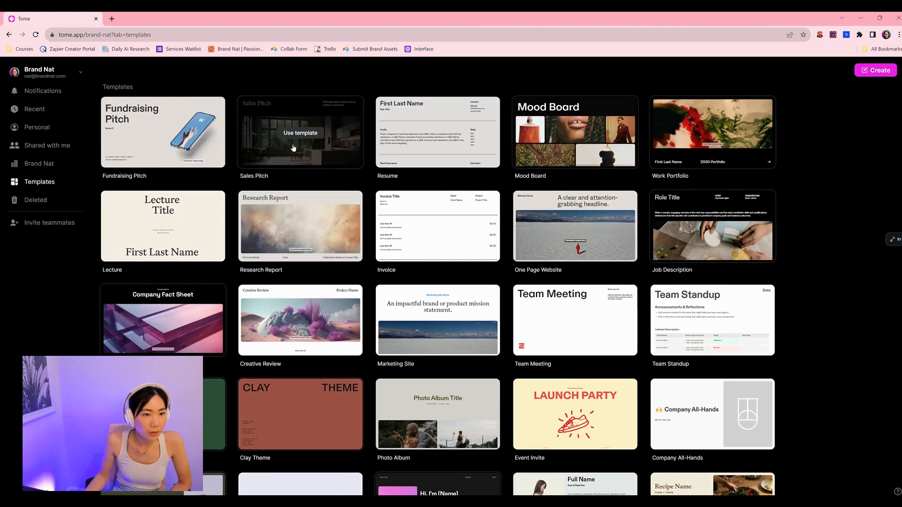
pyautogui.click(305, 134)
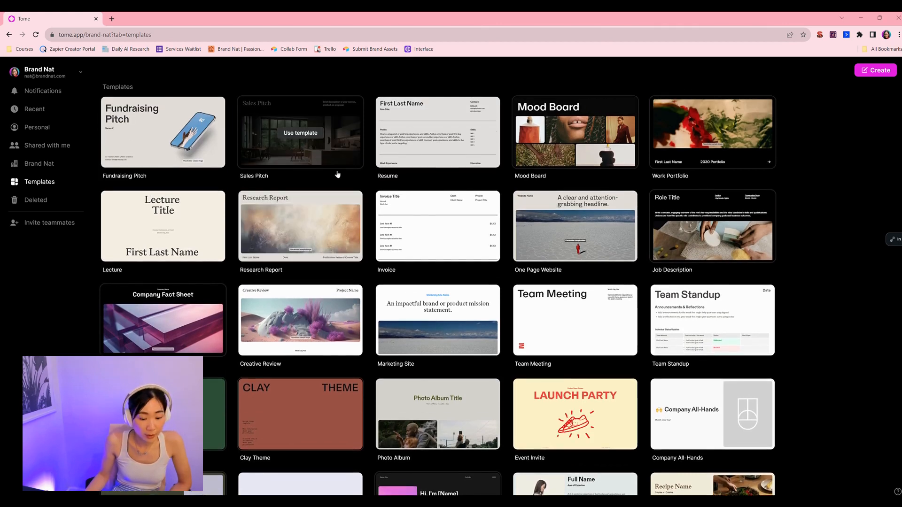
pyautogui.press('Down')
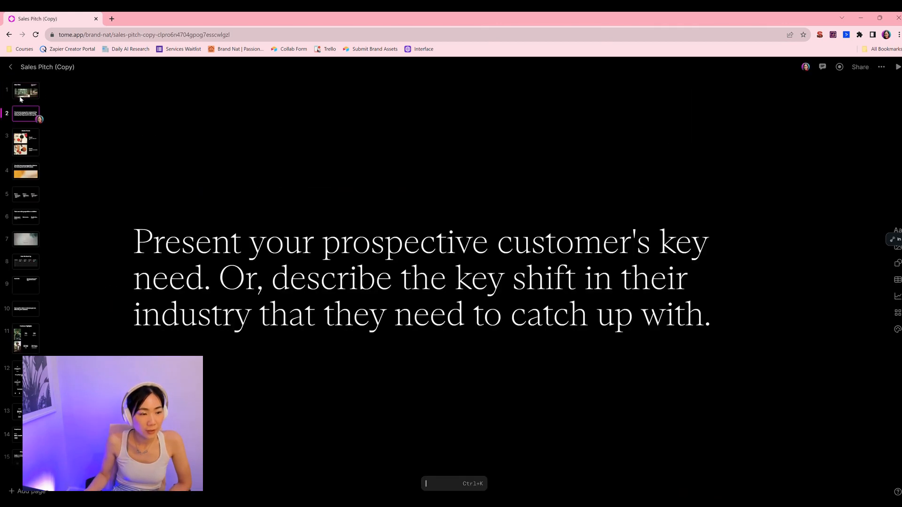
pyautogui.press('Down')
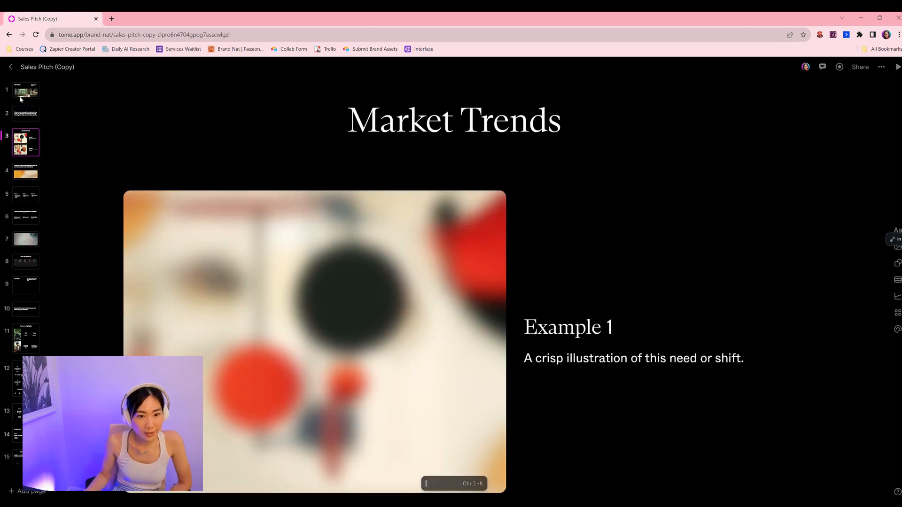
pyautogui.press('Down')
pyautogui.press('Down')
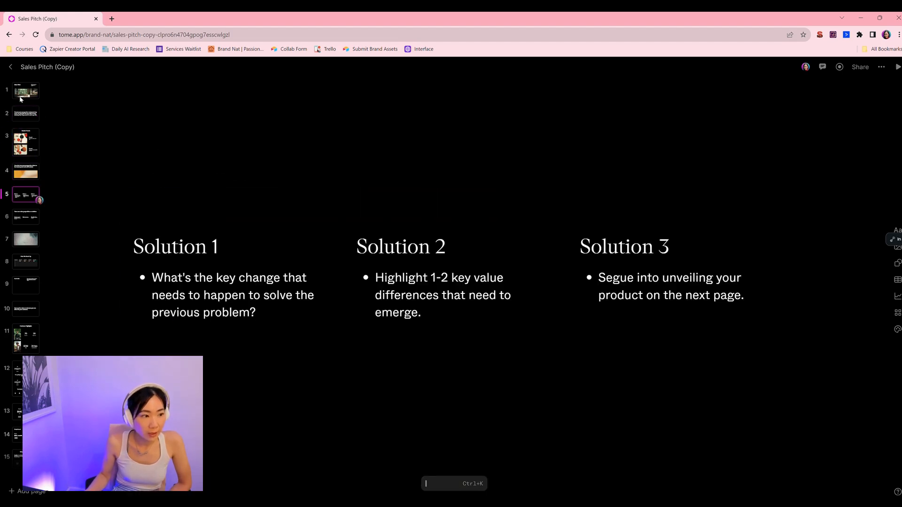
pyautogui.press('Down')
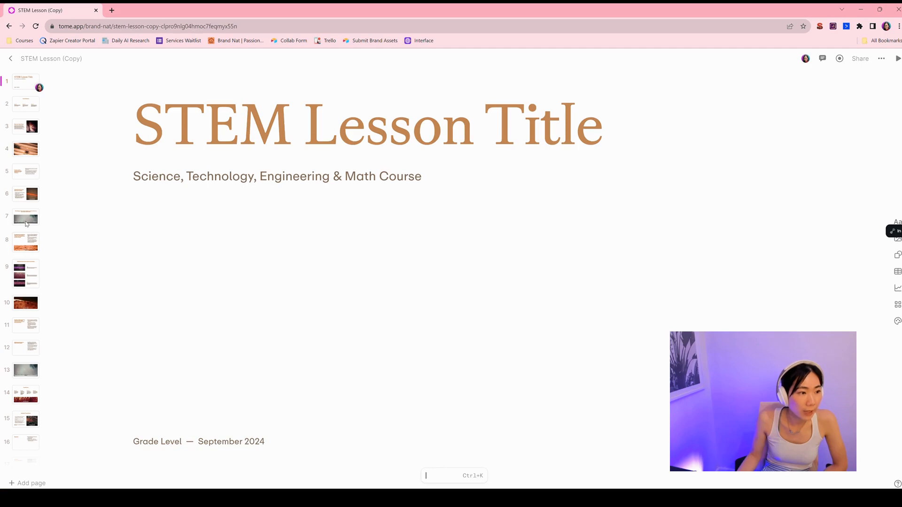
# Step: Browse the STEM Lesson copy, opening slides 7 and 9 and scrolling through slide 9
pyautogui.click(26, 223)
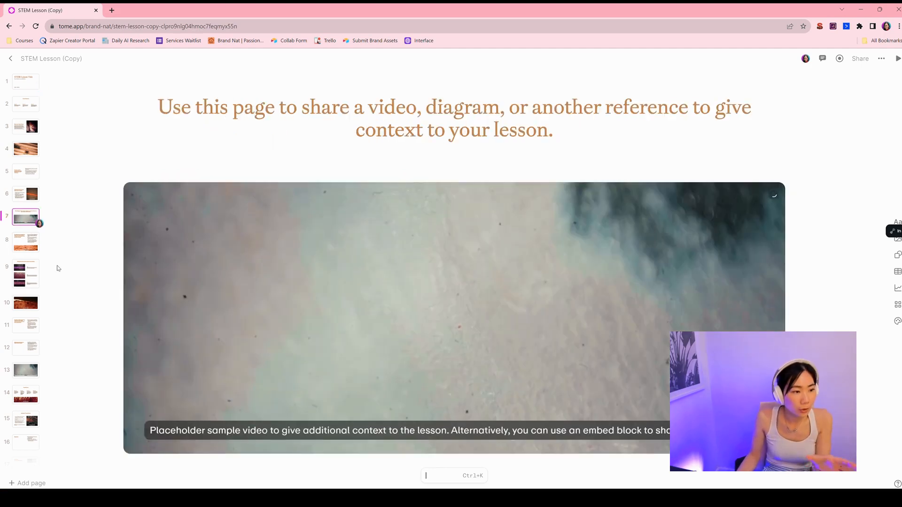
pyautogui.click(48, 278)
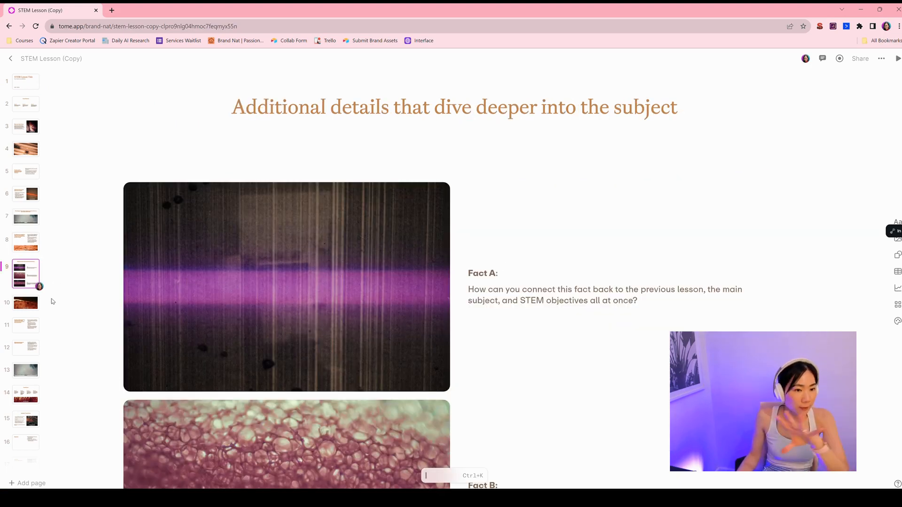
pyautogui.scroll(-4, 488, 318)
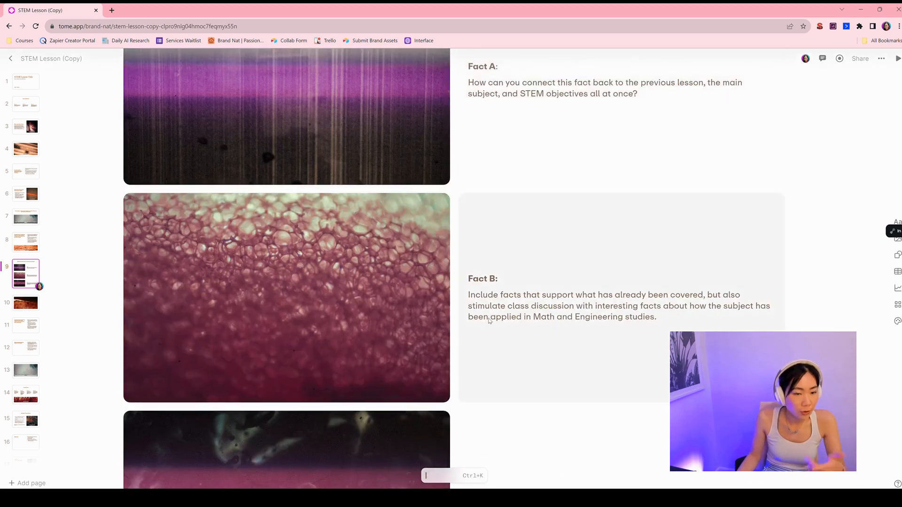
pyautogui.scroll(-3, 487, 318)
pyautogui.scroll(8, 248, 136)
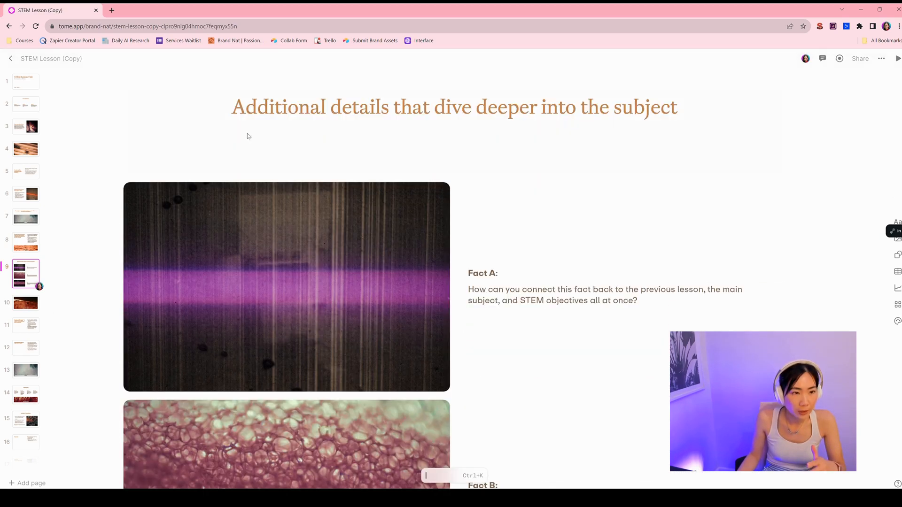
pyautogui.scroll(-4, 382, 366)
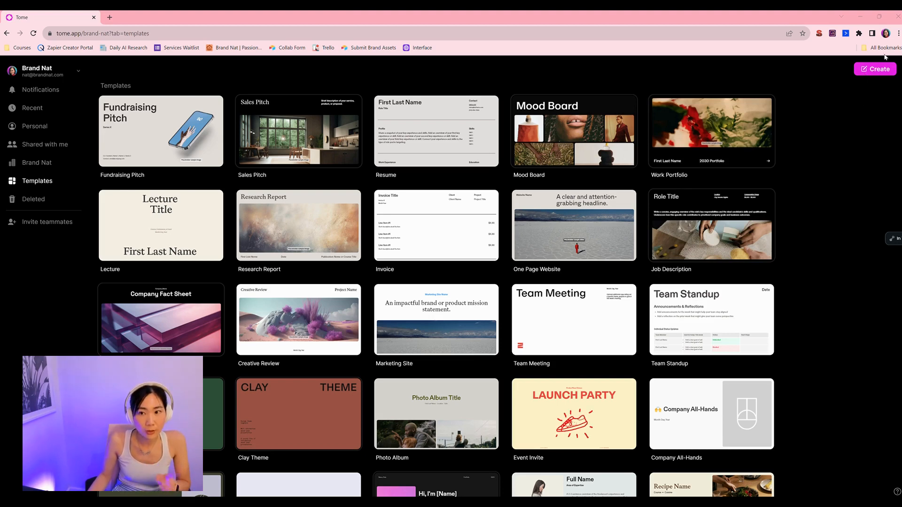
# Step: Create a new tome and enter the prompt "create a 10 page sales pitch for my AI automation services"
pyautogui.click(871, 76)
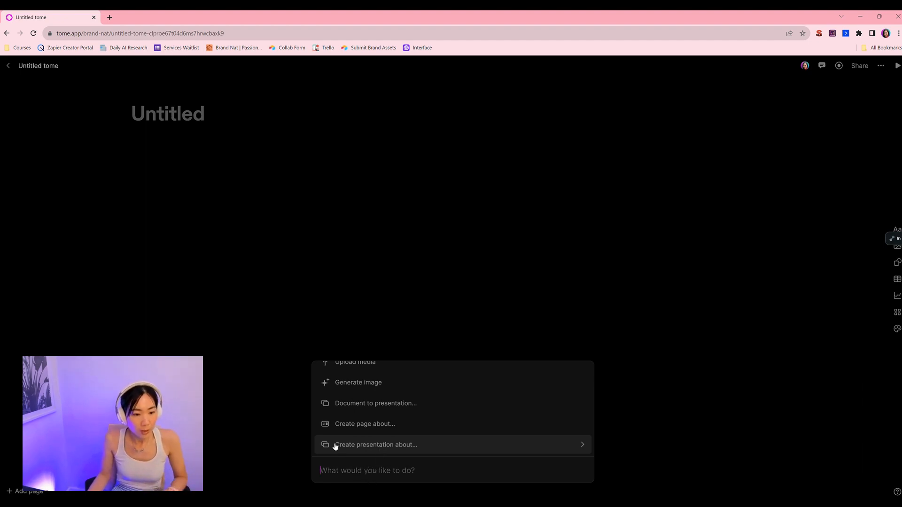
pyautogui.write('create')
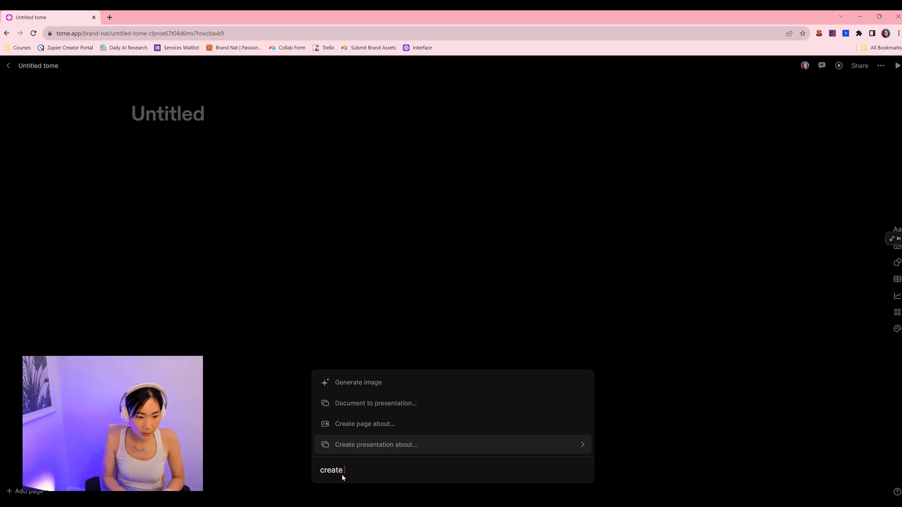
pyautogui.write(' a 10 page')
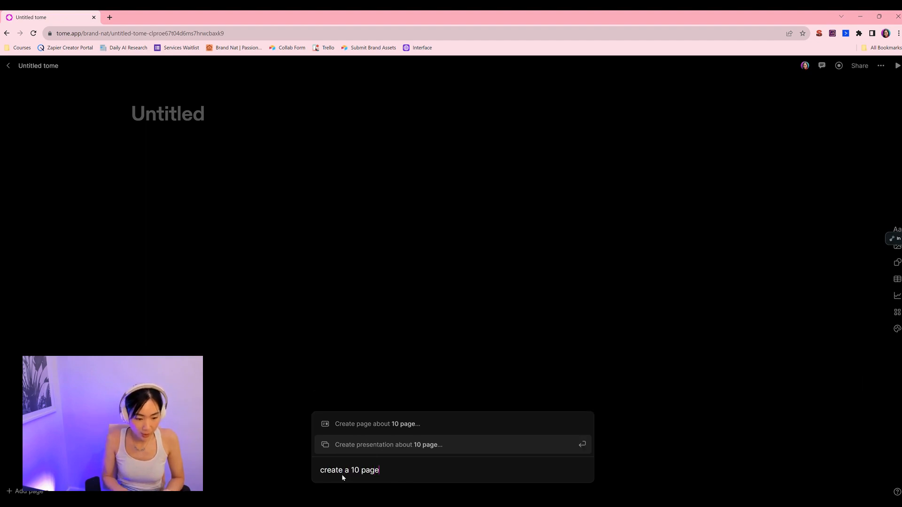
pyautogui.write(' sales pit')
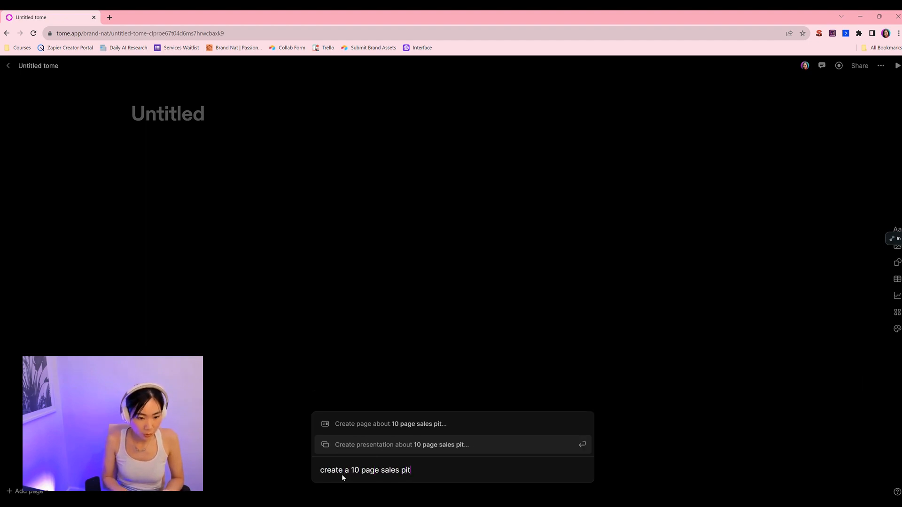
pyautogui.write('ch for my AI autpoma')
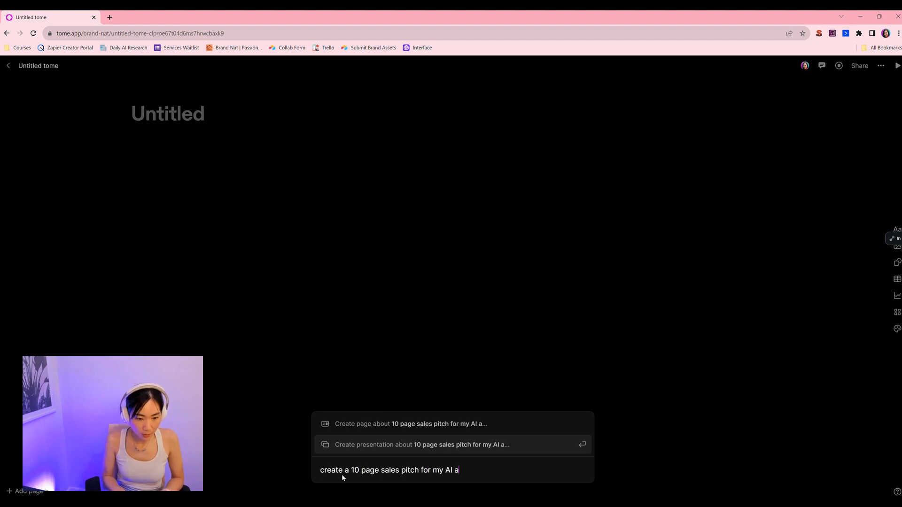
pyautogui.press('BackSpace')
pyautogui.press('BackSpace')
pyautogui.press('BackSpace')
pyautogui.press('BackSpace')
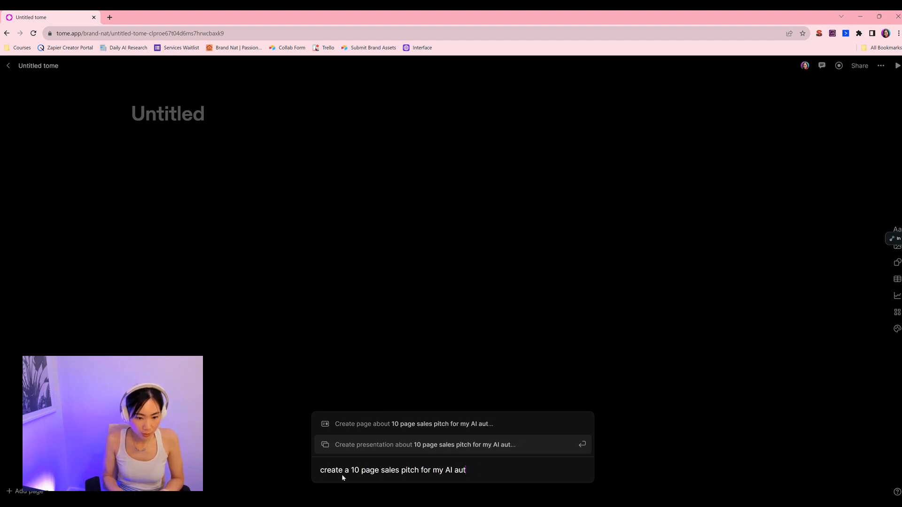
pyautogui.write('omation services')
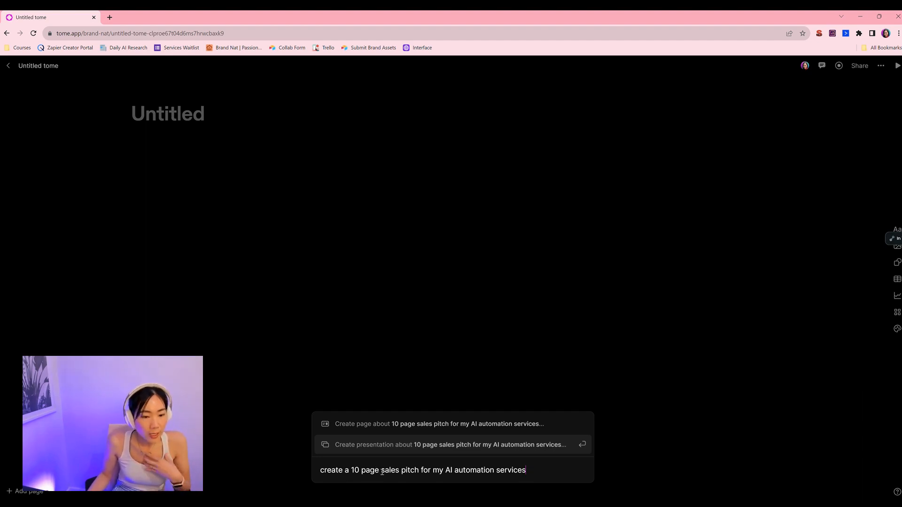
# Step: Submit the prompt to generate a presentation outline, then regenerate the outline
pyautogui.moveTo(384, 472); pyautogui.dragTo(441, 470)
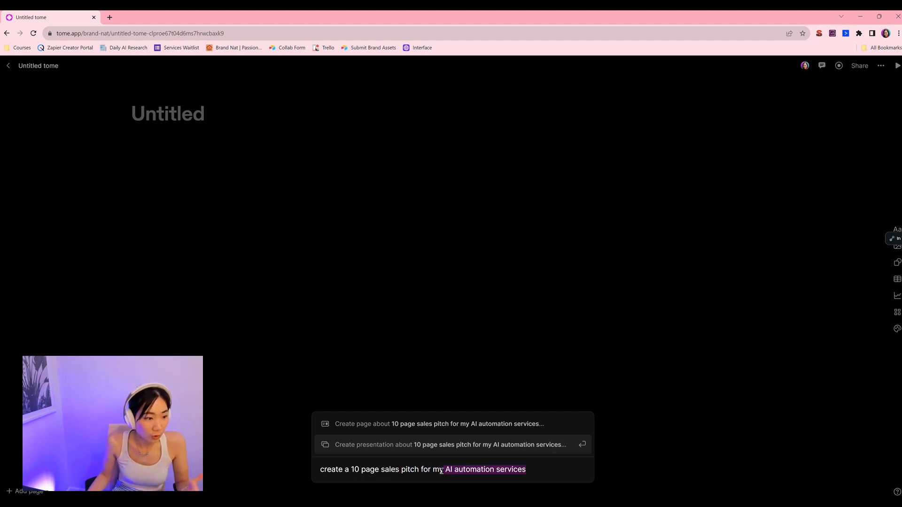
pyautogui.press('Return')
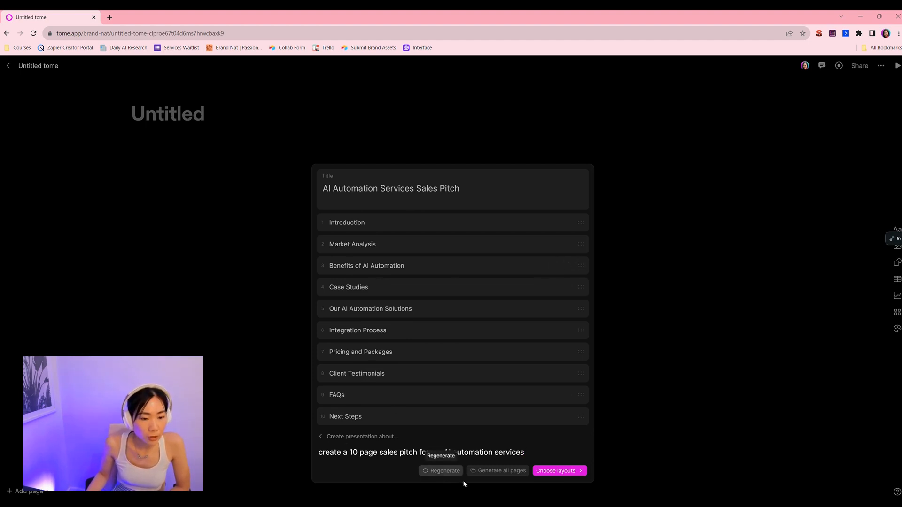
pyautogui.click(450, 477)
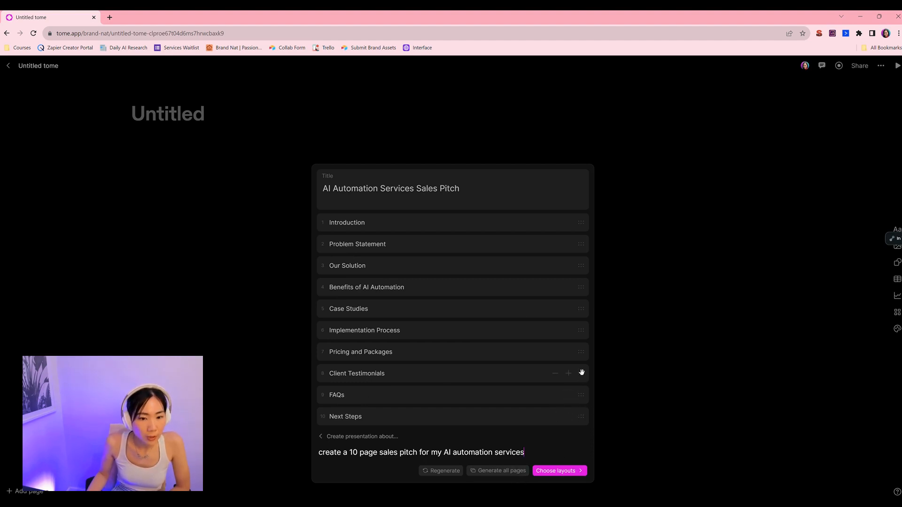
pyautogui.moveTo(582, 374)
pyautogui.mouseDown()
pyautogui.moveTo(584, 336)
pyautogui.moveTo(593, 381)
pyautogui.mouseUp()
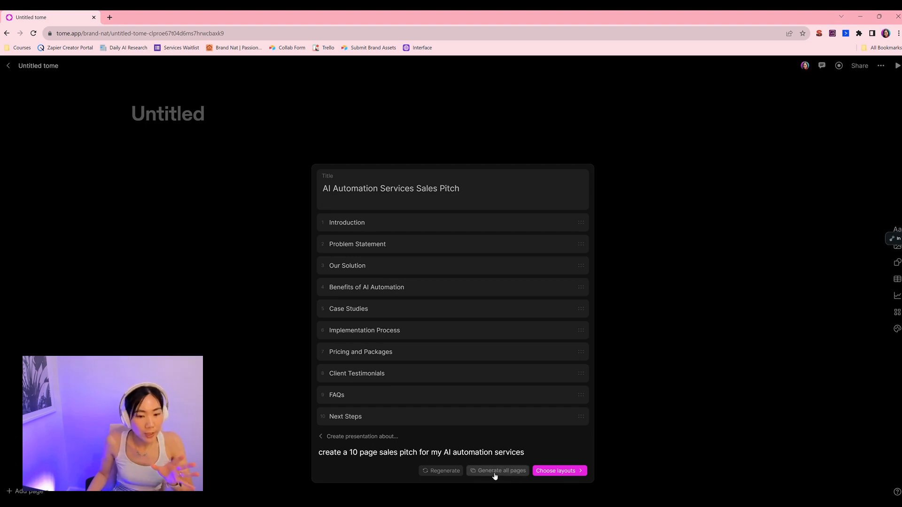
# Step: Move on to layout selection and apply the large centered title layout to the title page
pyautogui.click(548, 471)
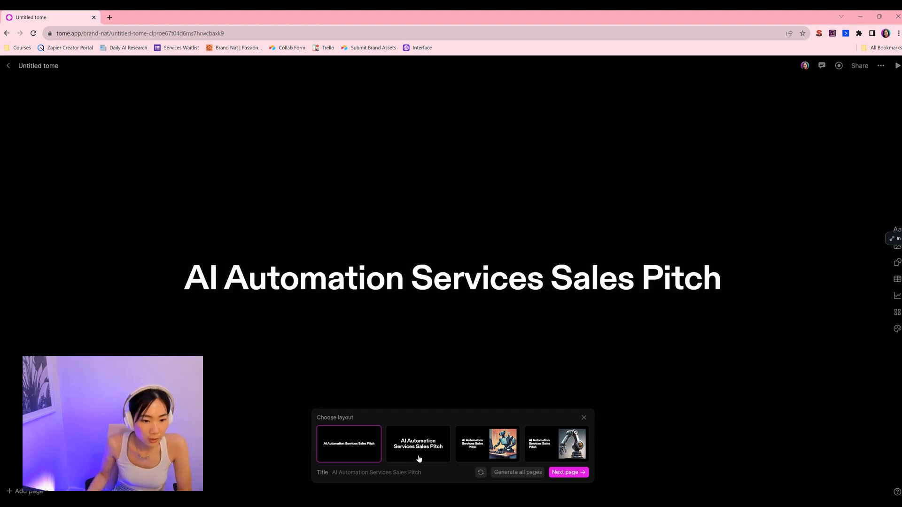
pyautogui.click(426, 451)
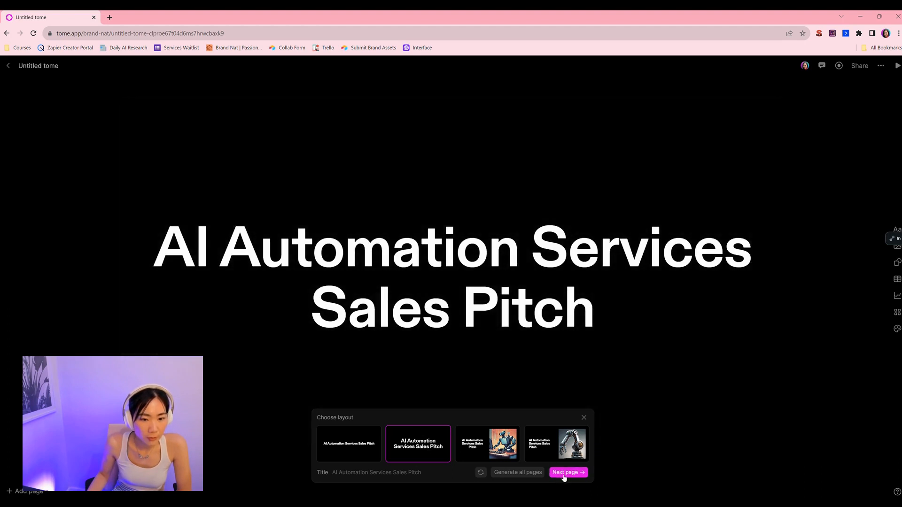
pyautogui.click(567, 473)
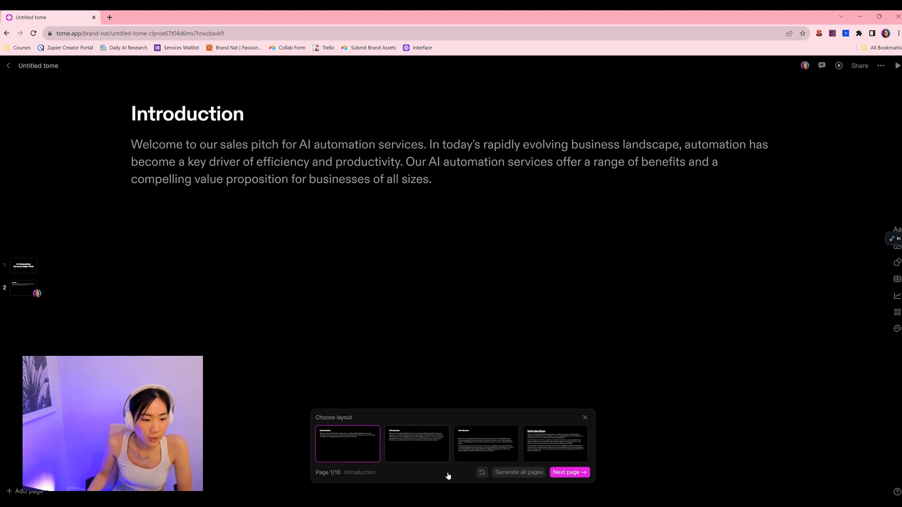
# Step: Step through the generated pages, choosing the three-column text layout for the Case Studies page
pyautogui.click(565, 477)
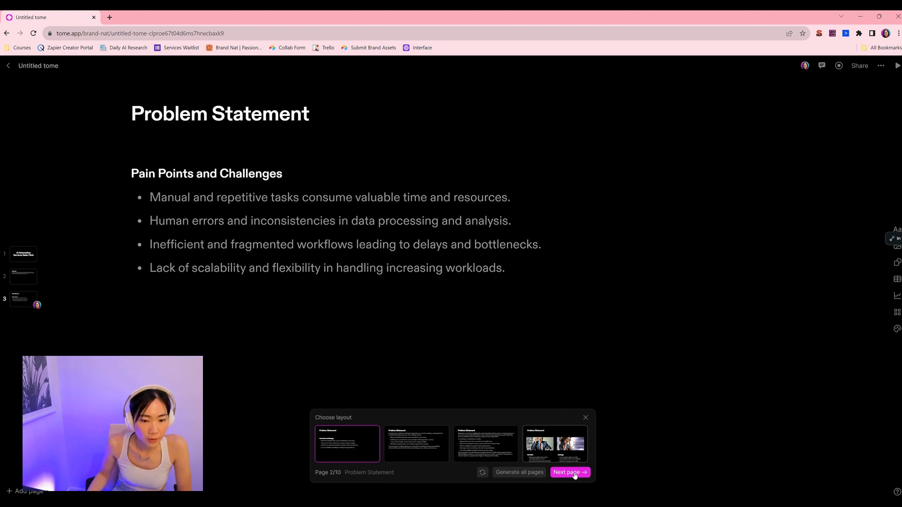
pyautogui.click(577, 477)
pyautogui.click(572, 474)
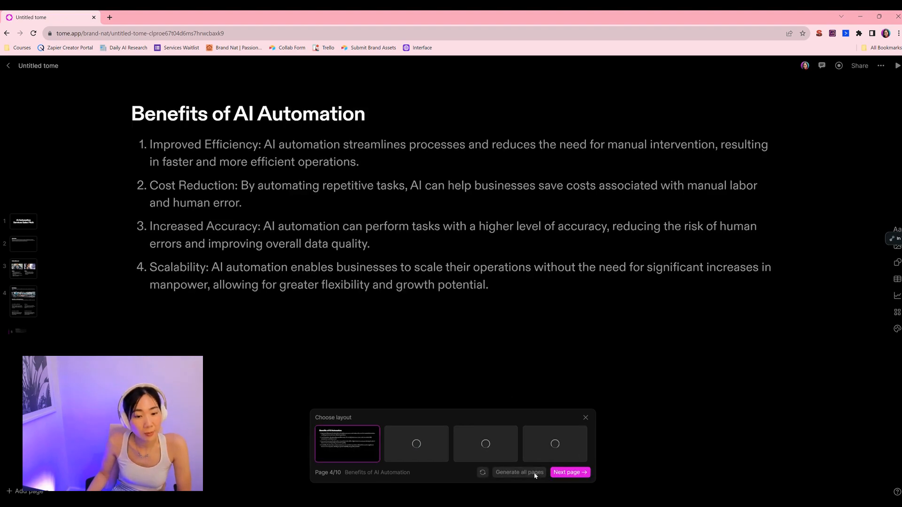
pyautogui.click(570, 472)
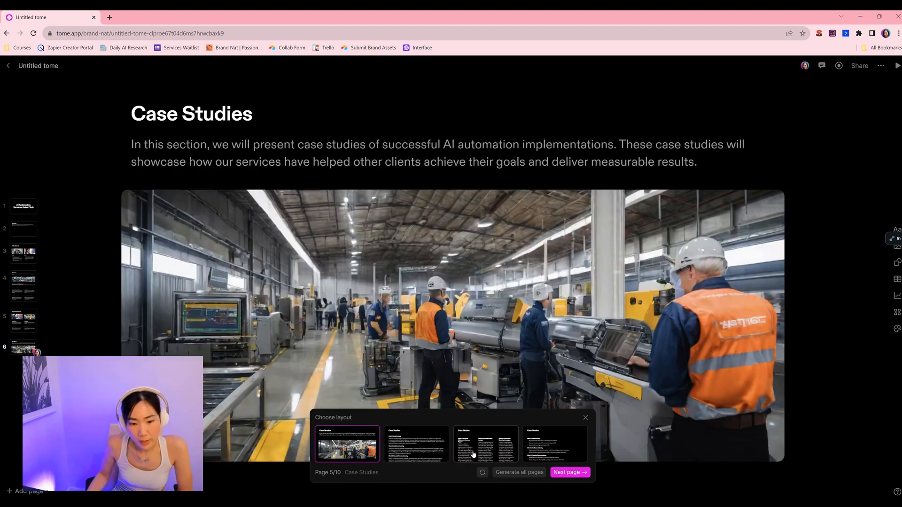
pyautogui.click(503, 462)
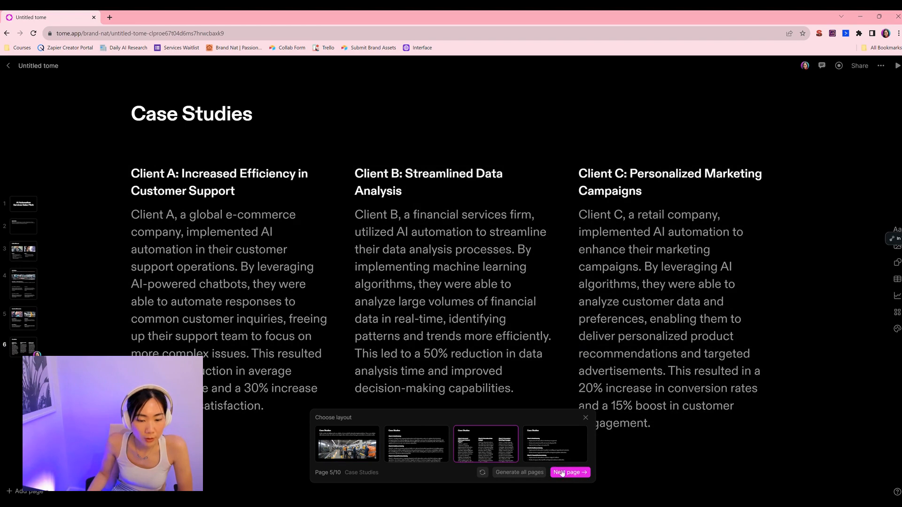
pyautogui.click(562, 472)
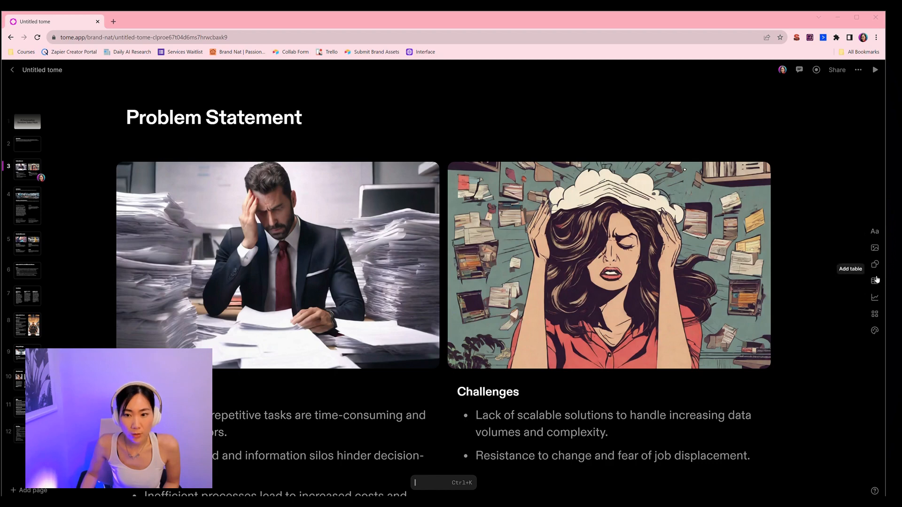
# Step: Add an image tile on the Problem Statement page and generate an image from the prompt "stressed office worker with headache, female, with background full of whiteboards and diagrams, 4k, cinematic, ultra realistic"
pyautogui.click(876, 315)
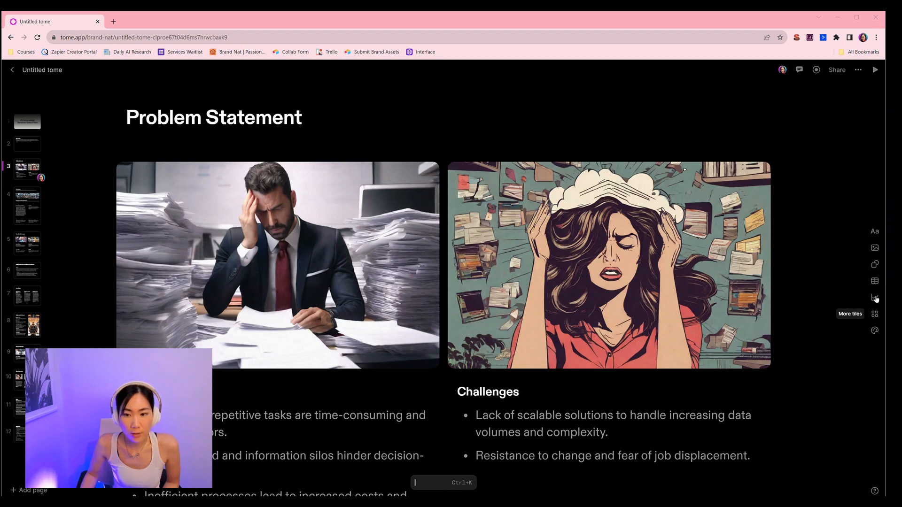
pyautogui.click(875, 284)
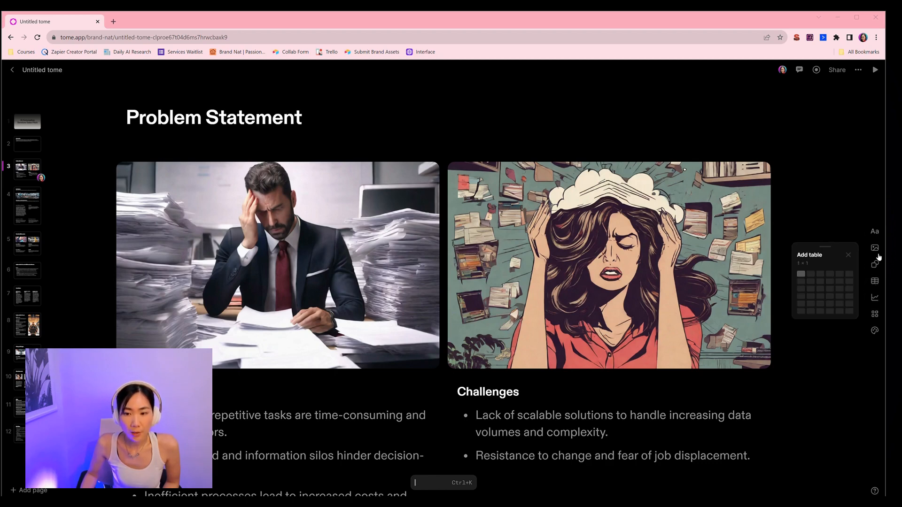
pyautogui.click(869, 208)
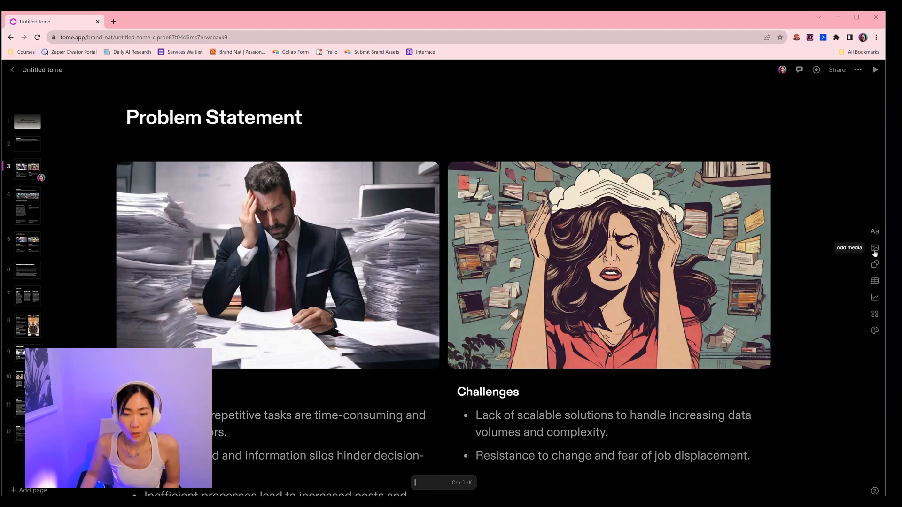
pyautogui.click(874, 252)
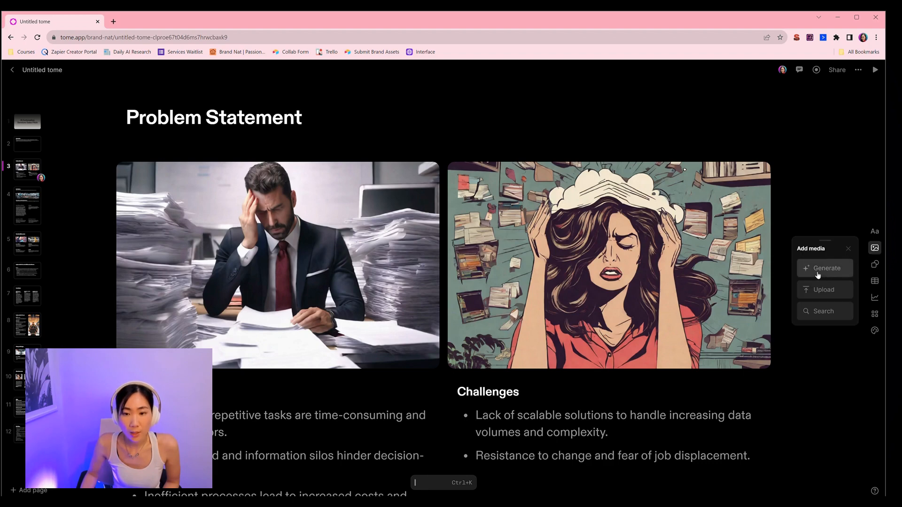
pyautogui.click(818, 275)
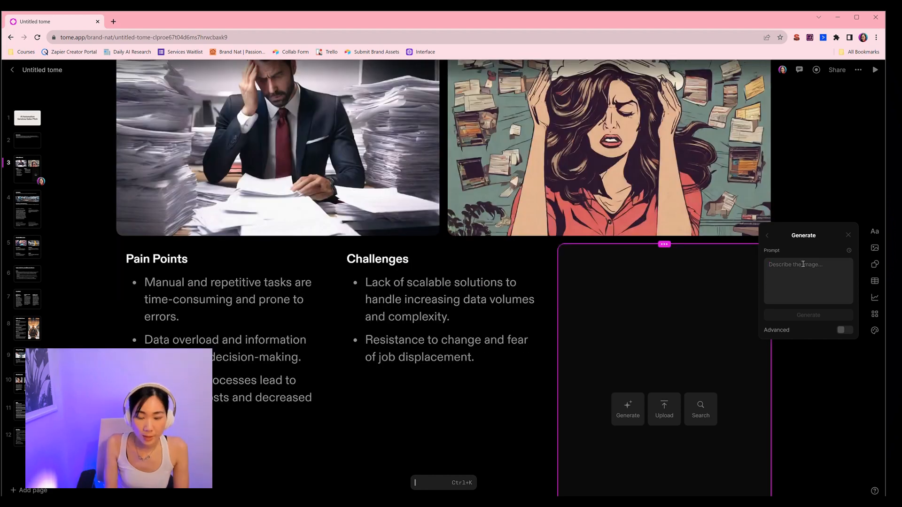
pyautogui.write('stressed office worker with')
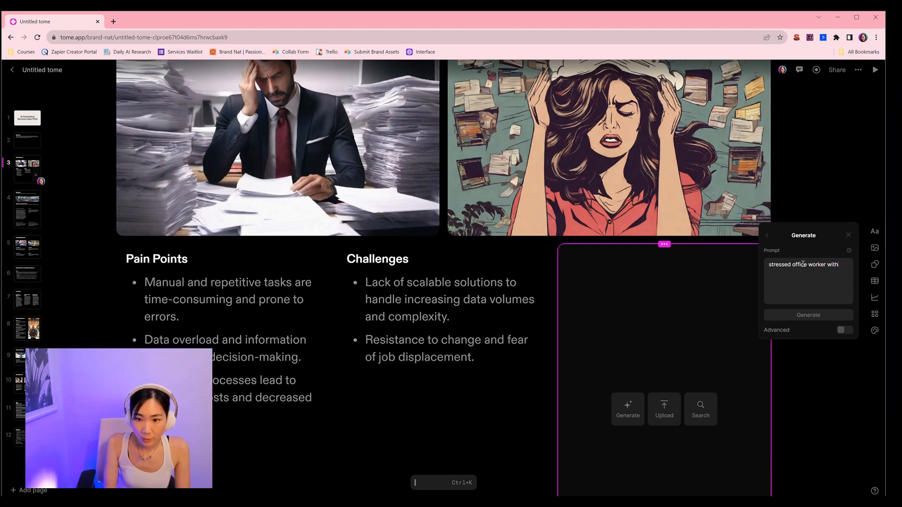
pyautogui.write('dache, female')
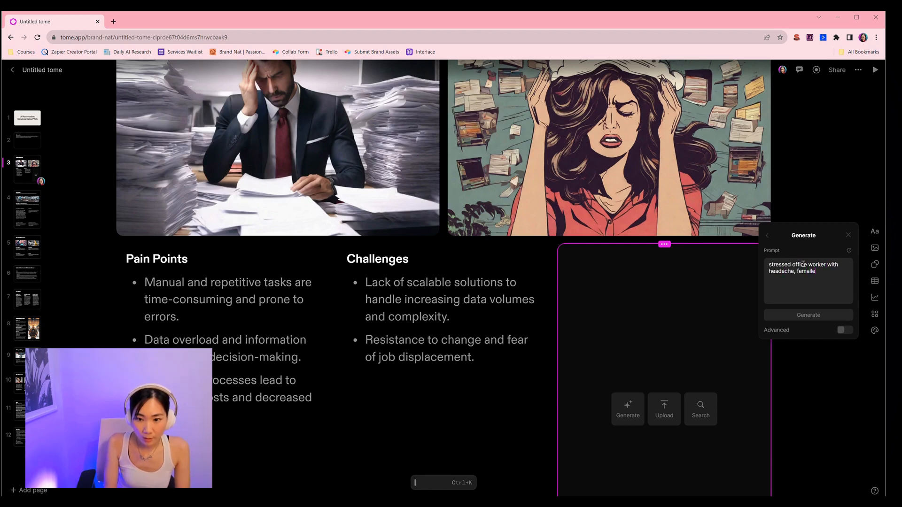
pyautogui.write(', with ba')
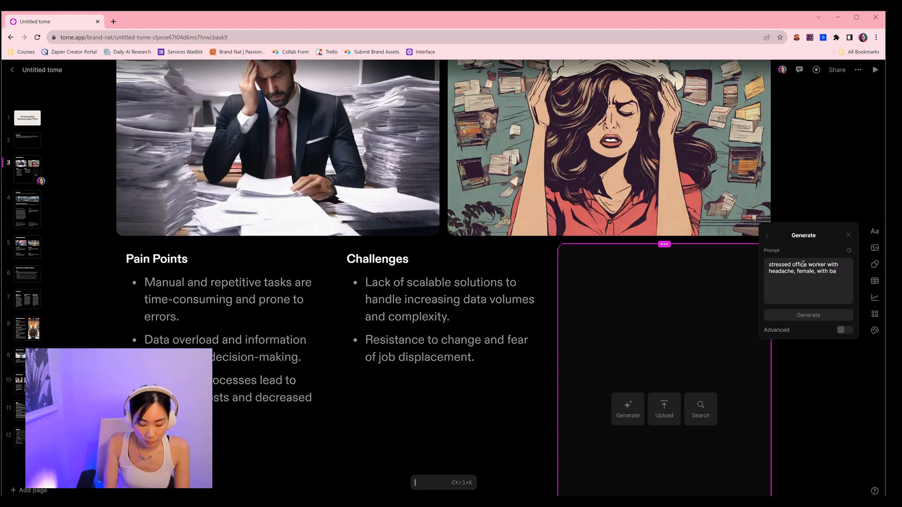
pyautogui.write('ckground full of whiteboards and diag')
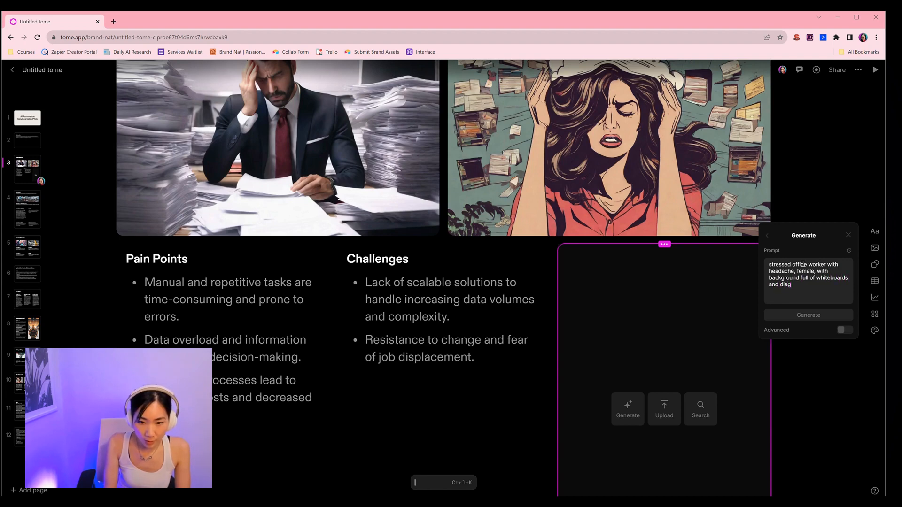
pyautogui.write('rams, 4k')
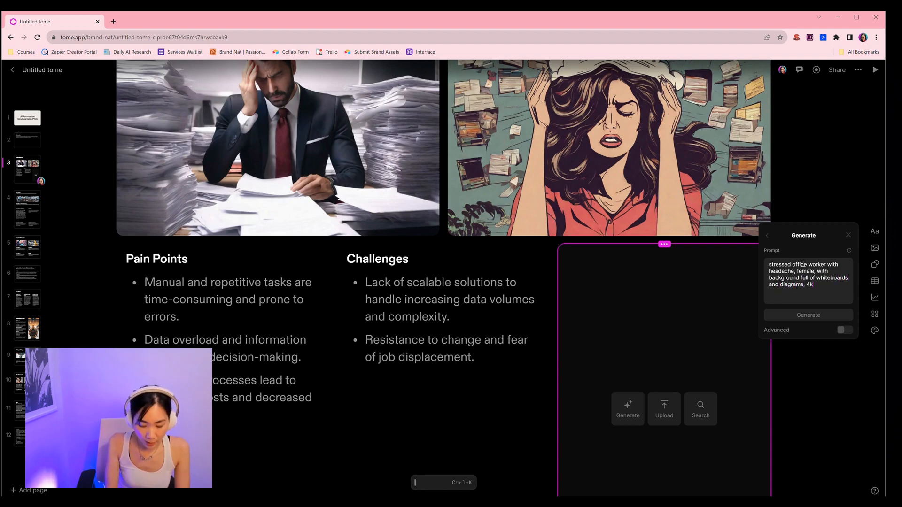
pyautogui.write(', cinem')
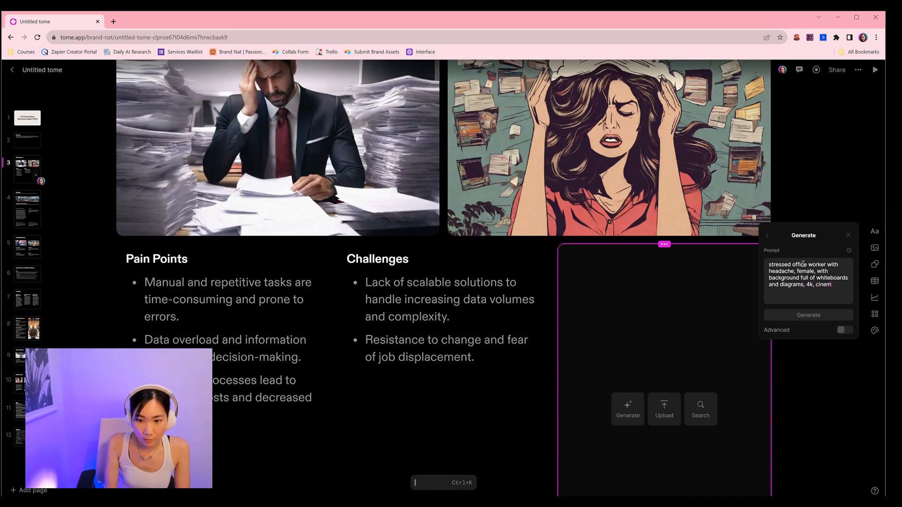
pyautogui.write('atic')
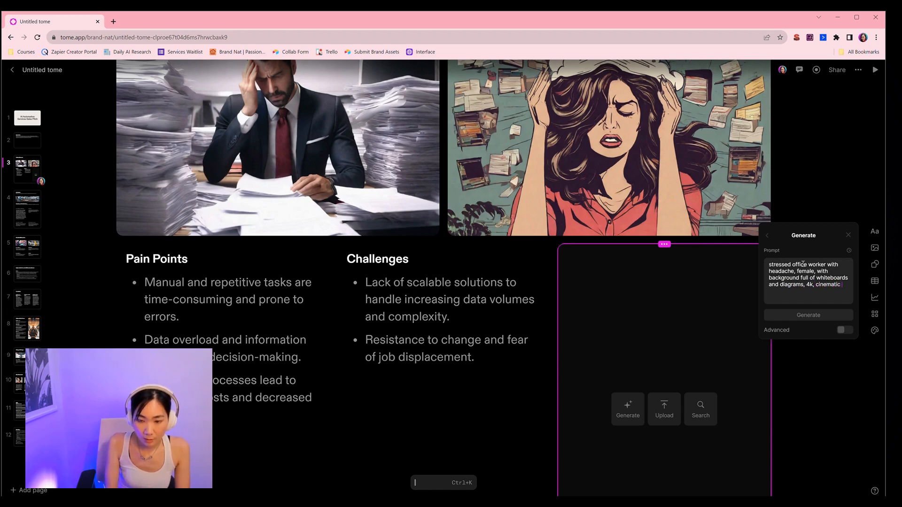
pyautogui.write(', ultra detailed')
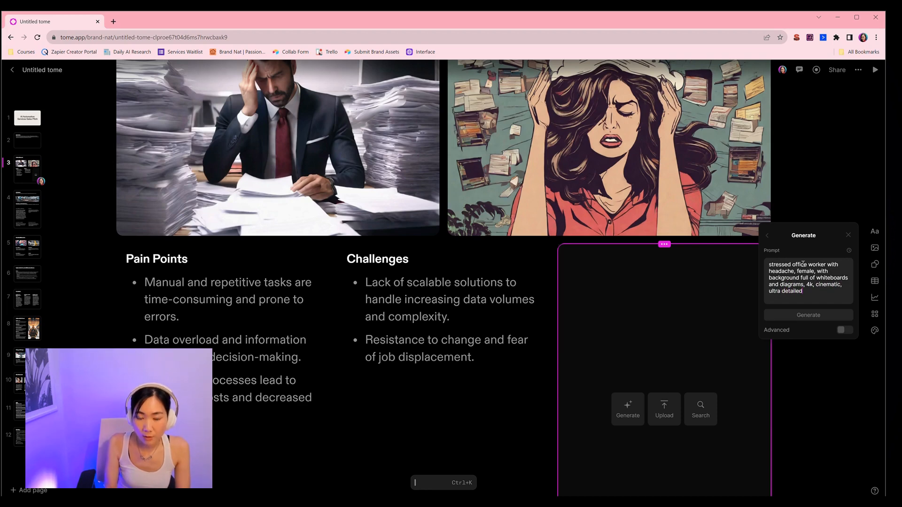
pyautogui.click(797, 315)
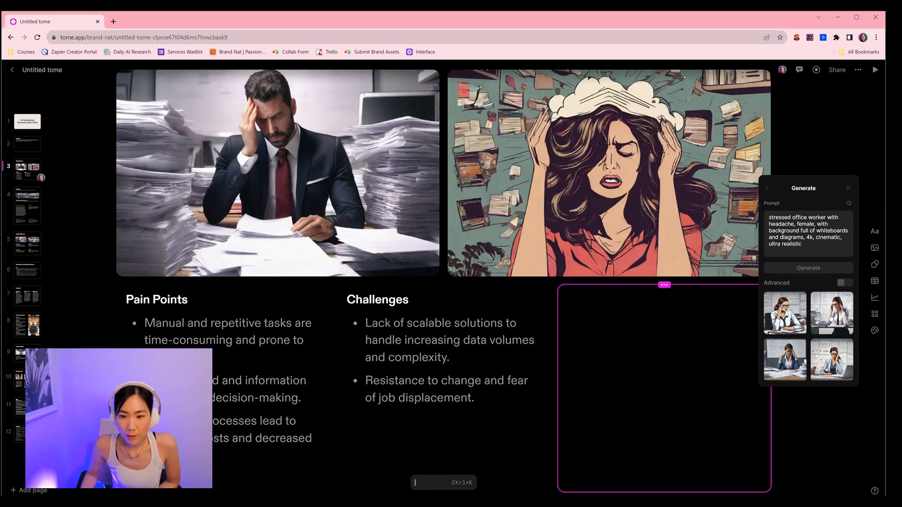
# Step: Place the generated photo of the female worker in the tile, delete the cartoon illustration, and move the photo beside the man's image
pyautogui.moveTo(838, 335); pyautogui.dragTo(687, 450)
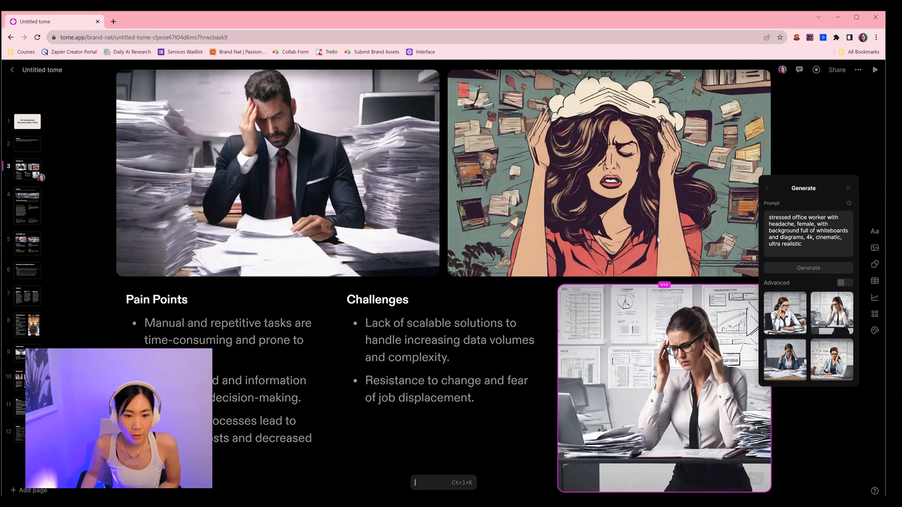
pyautogui.click(572, 255)
pyautogui.scroll(1, 572, 255)
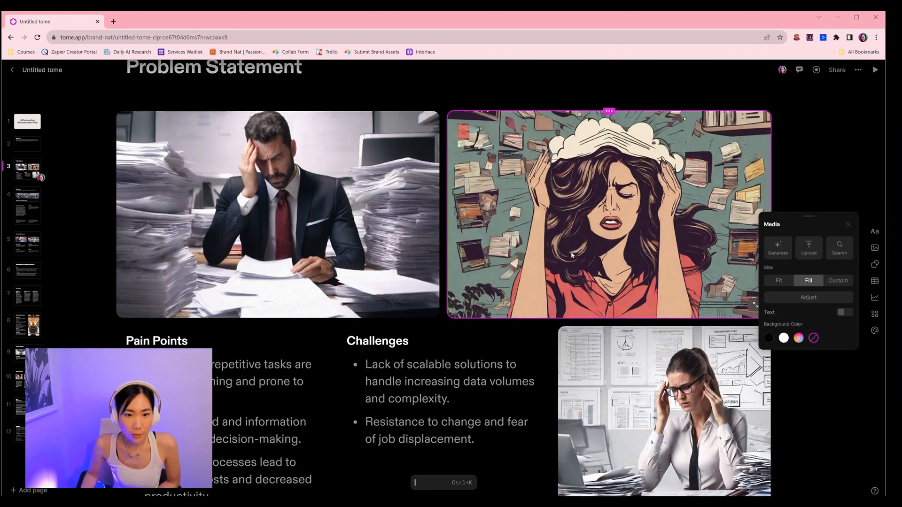
pyautogui.press('Delete')
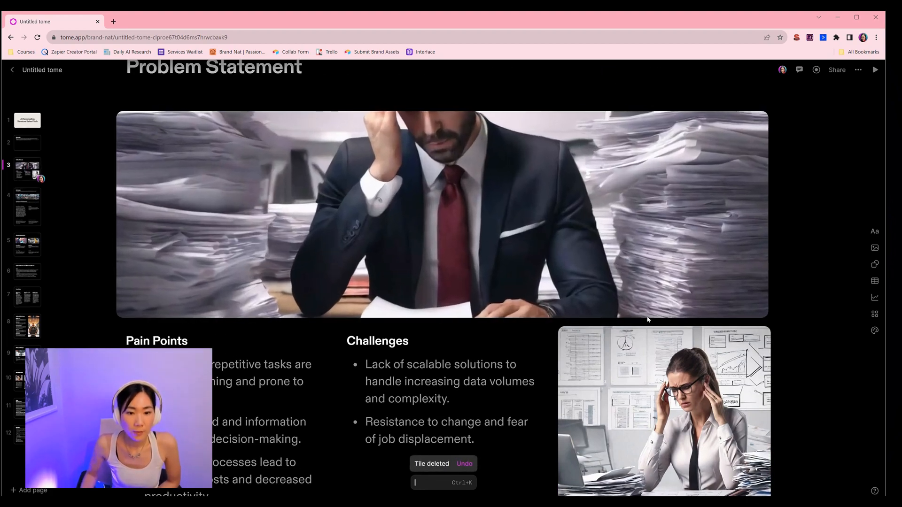
pyautogui.moveTo(689, 351); pyautogui.dragTo(751, 197)
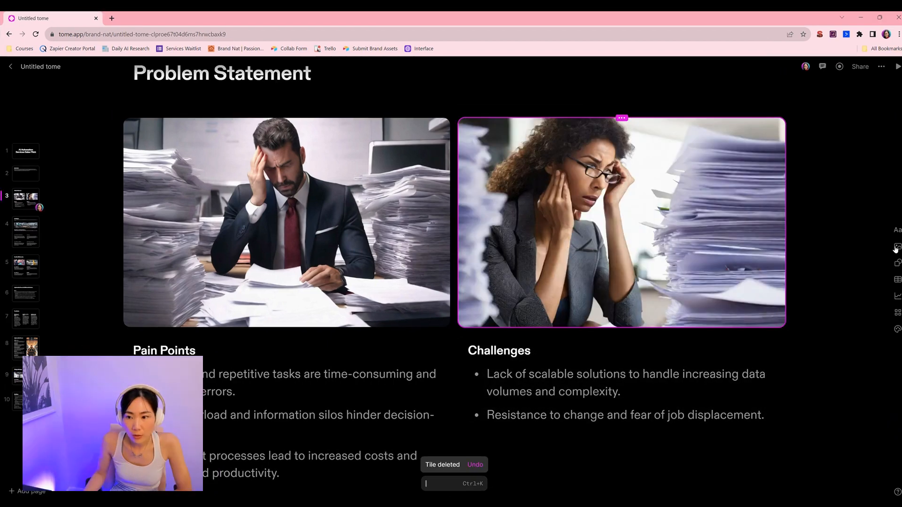
# Step: Fill a new image tile with an Unsplash photo found by searching "stressed", then delete the middle image
pyautogui.click(896, 248)
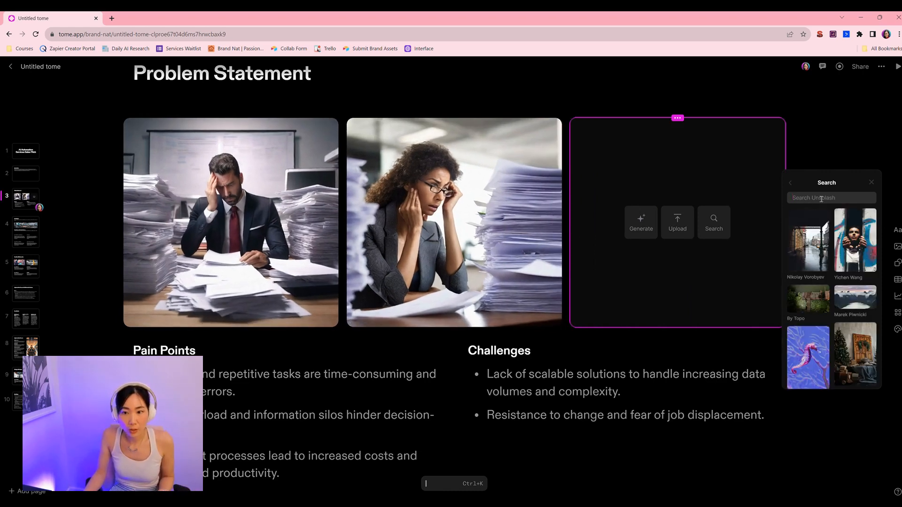
pyautogui.write('office work')
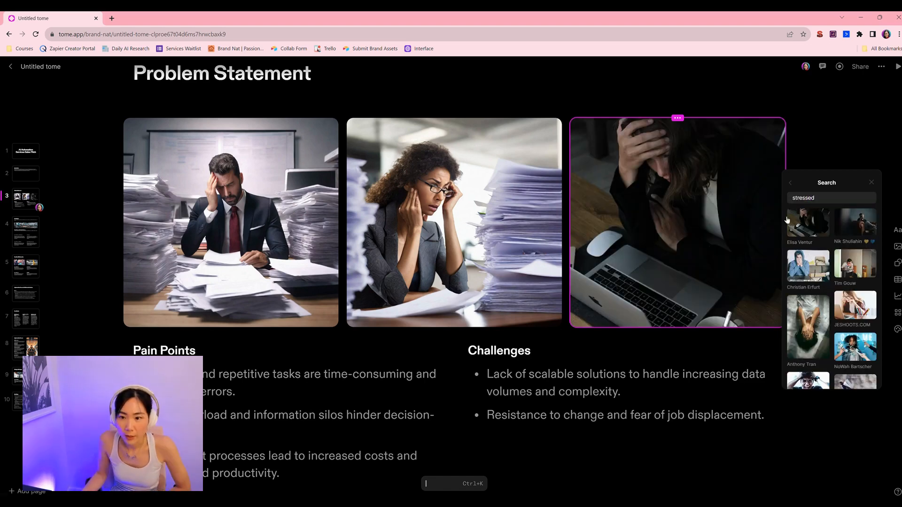
pyautogui.click(821, 198)
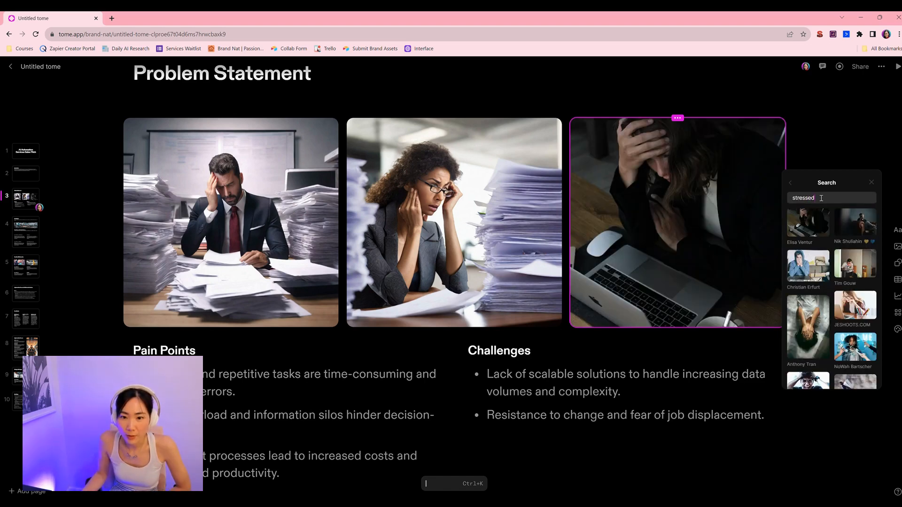
pyautogui.click(513, 166)
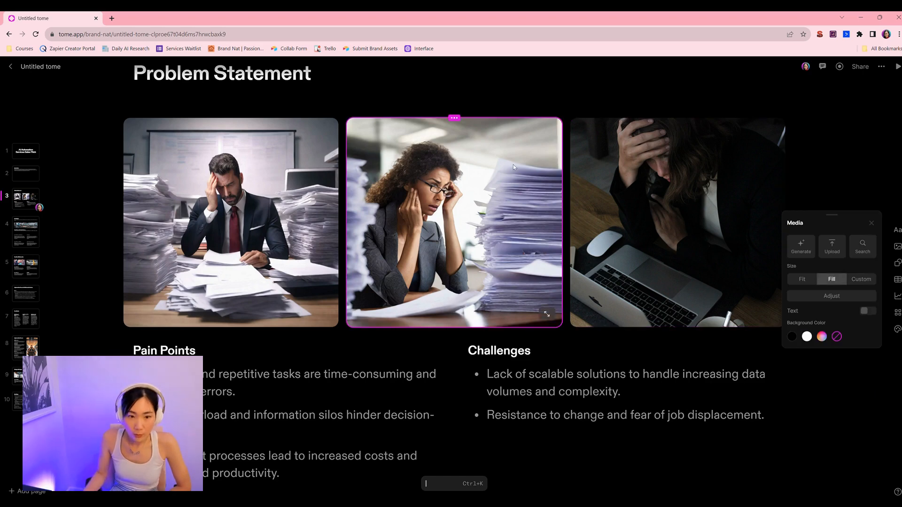
pyautogui.press('Delete')
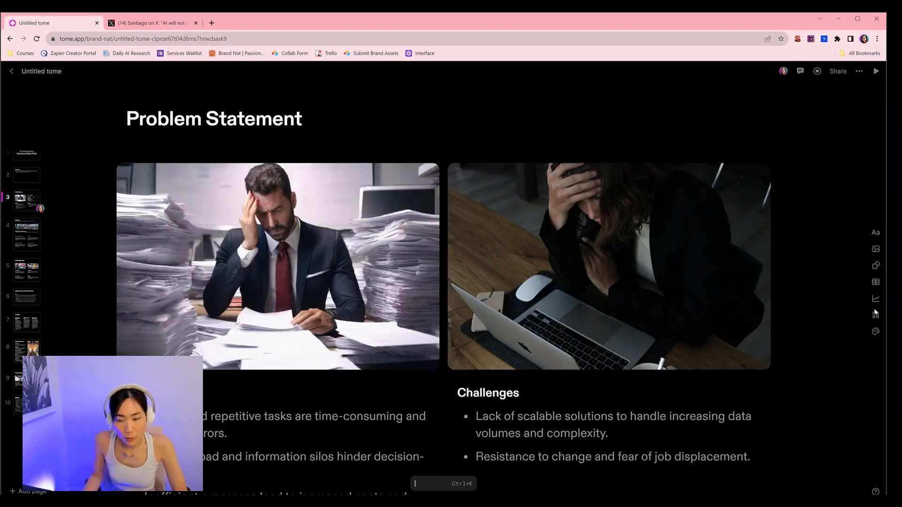
pyautogui.click(878, 266)
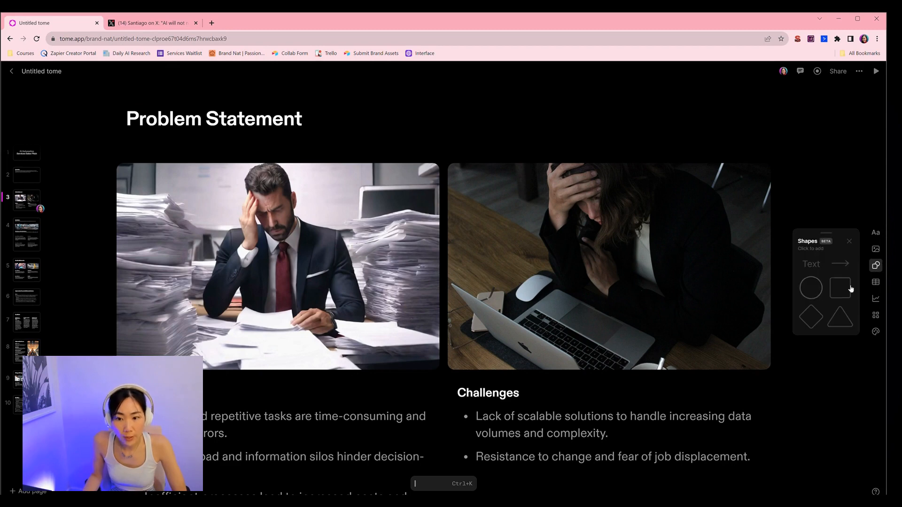
pyautogui.click(876, 282)
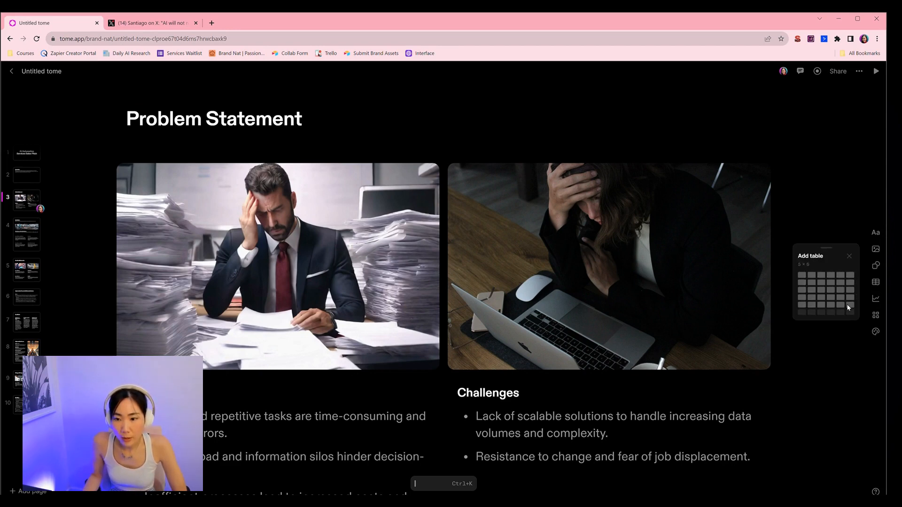
pyautogui.click(875, 301)
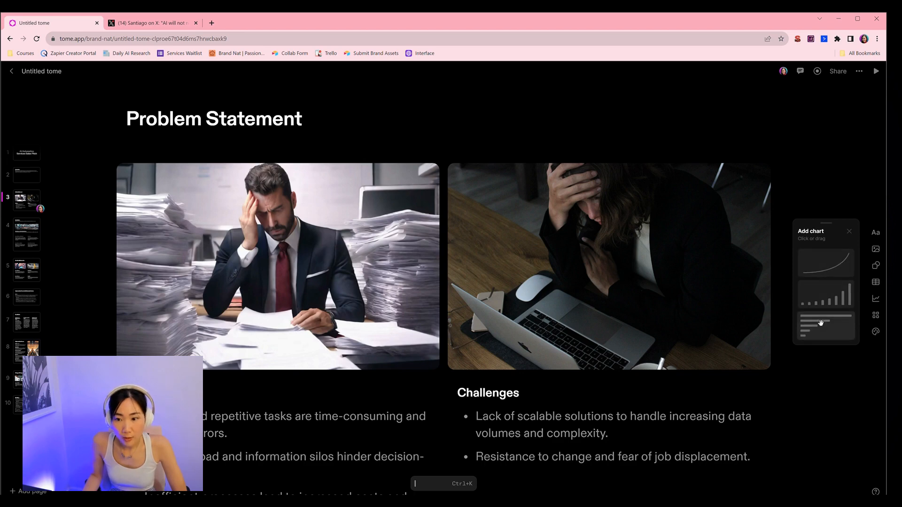
pyautogui.click(875, 317)
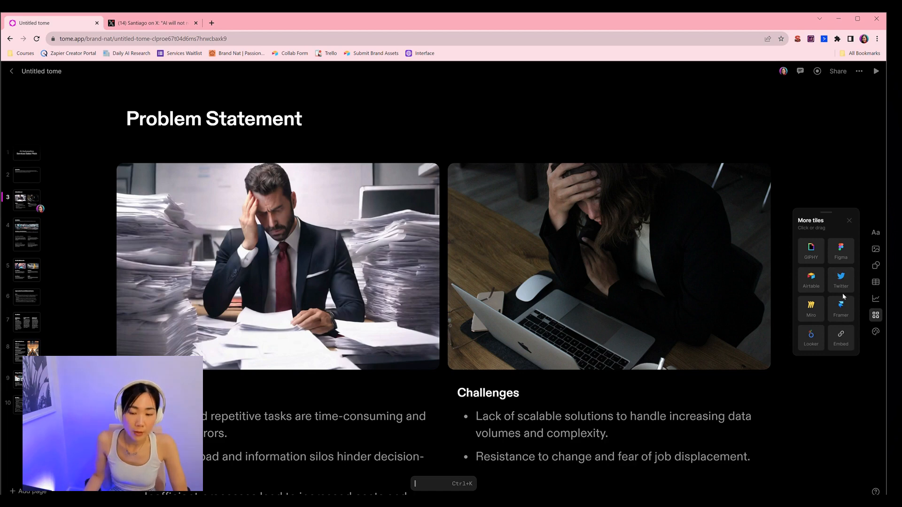
pyautogui.click(835, 418)
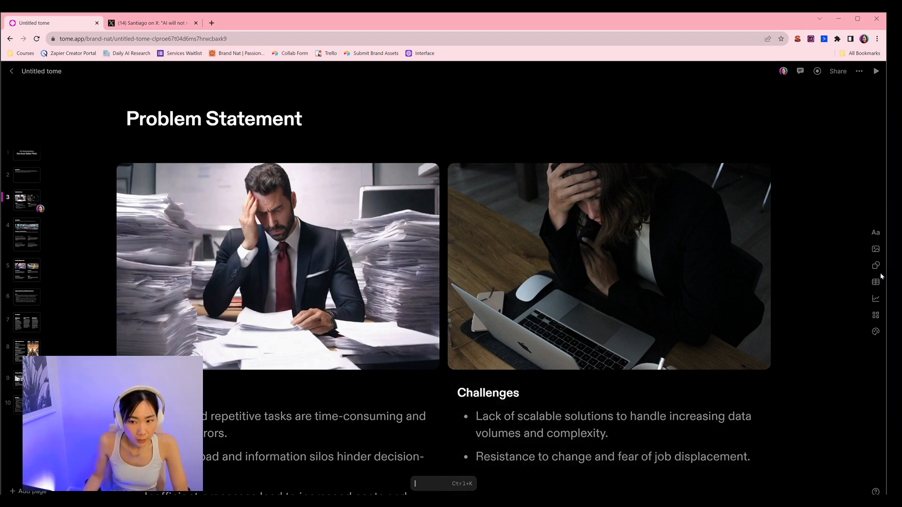
# Step: Add a Twitter tile to the Problem Statement page through the command bar by entering "twitter"
pyautogui.click(428, 487)
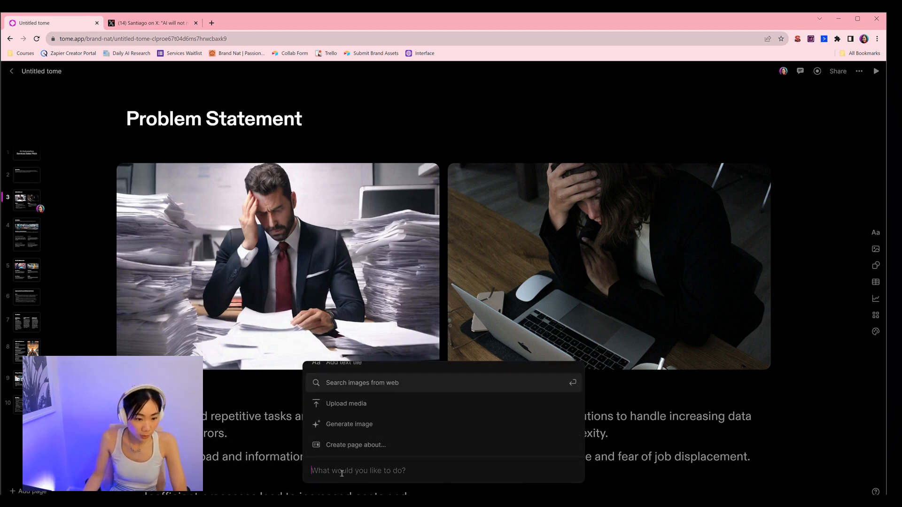
pyautogui.write('twitter')
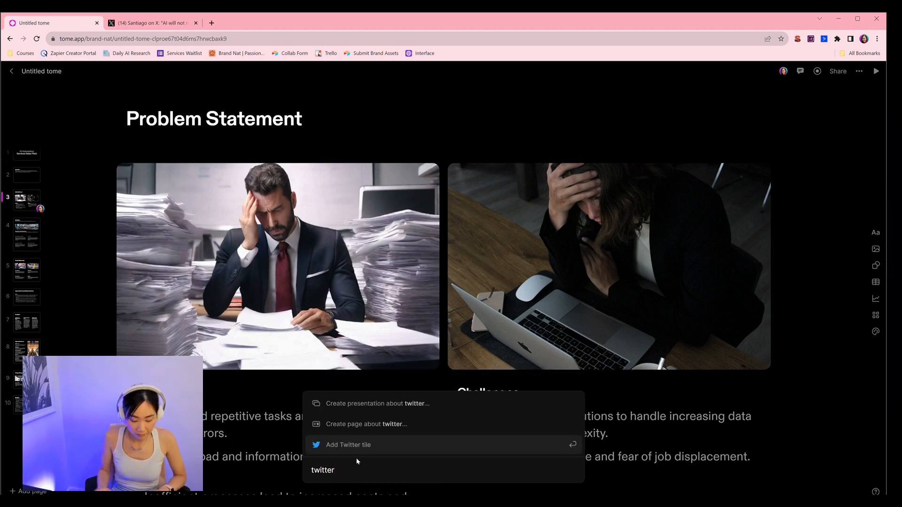
pyautogui.press('Return')
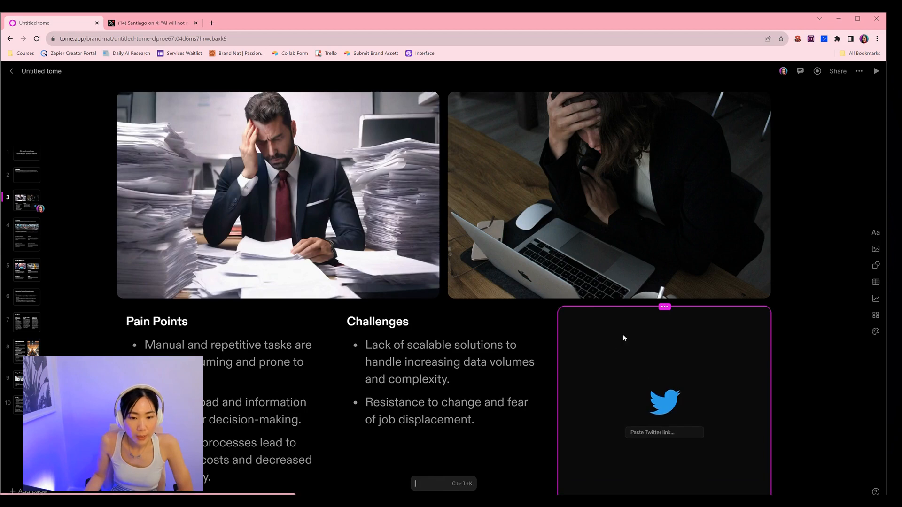
# Step: Delete the female worker photo and move the Twitter tile into its place beside the man's image
pyautogui.click(605, 231)
pyautogui.press('Delete')
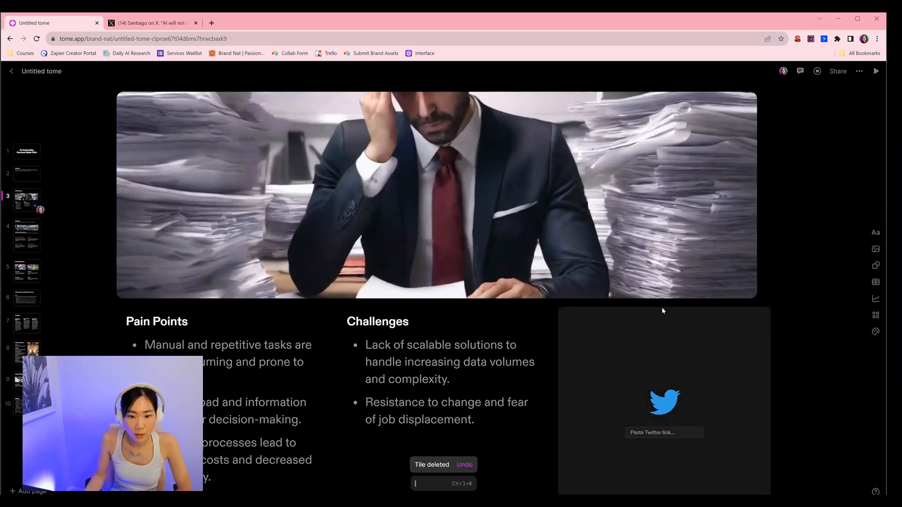
pyautogui.moveTo(662, 306); pyautogui.dragTo(777, 140)
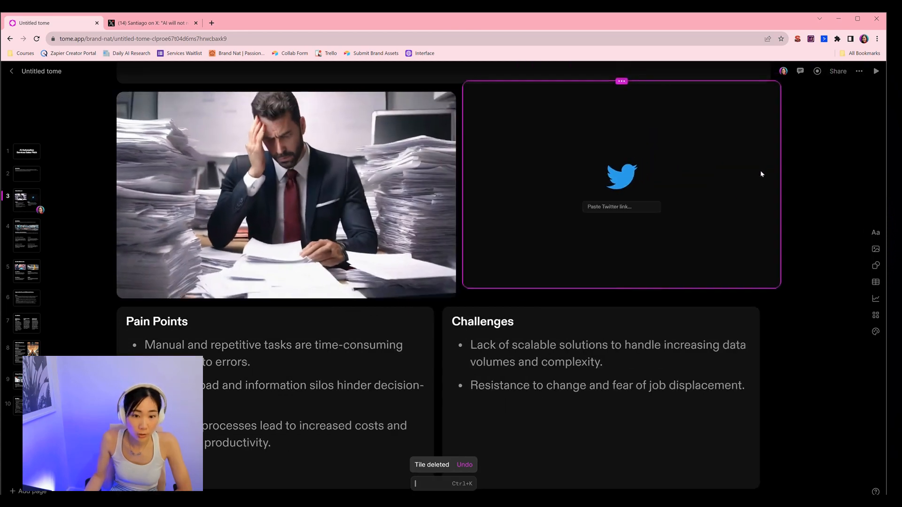
# Step: Copy the tweet's URL from the open Twitter tab and paste it into the Twitter tile's link field
pyautogui.click(150, 23)
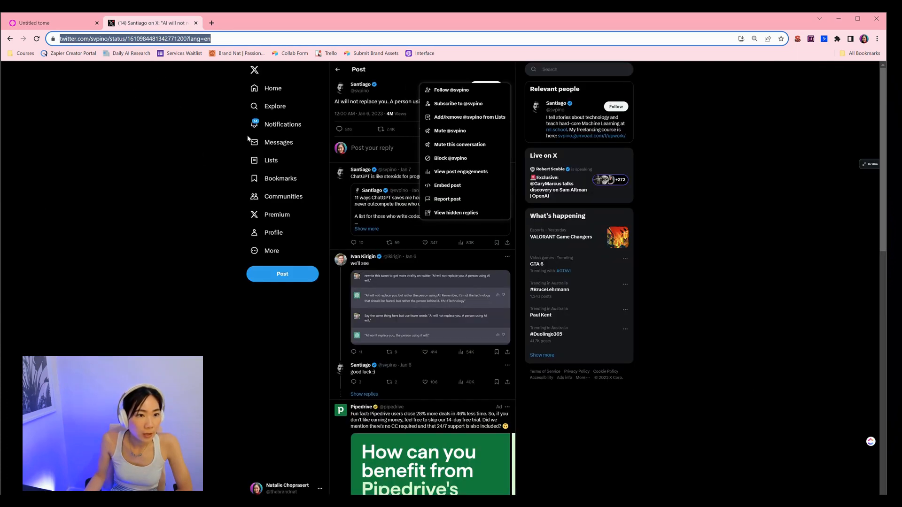
pyautogui.click(717, 178)
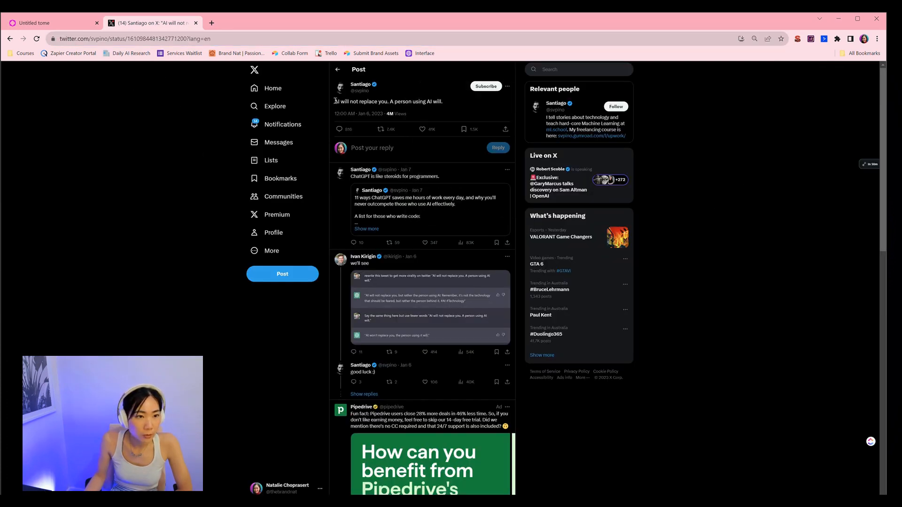
pyautogui.click(173, 37)
pyautogui.rightClick(173, 37)
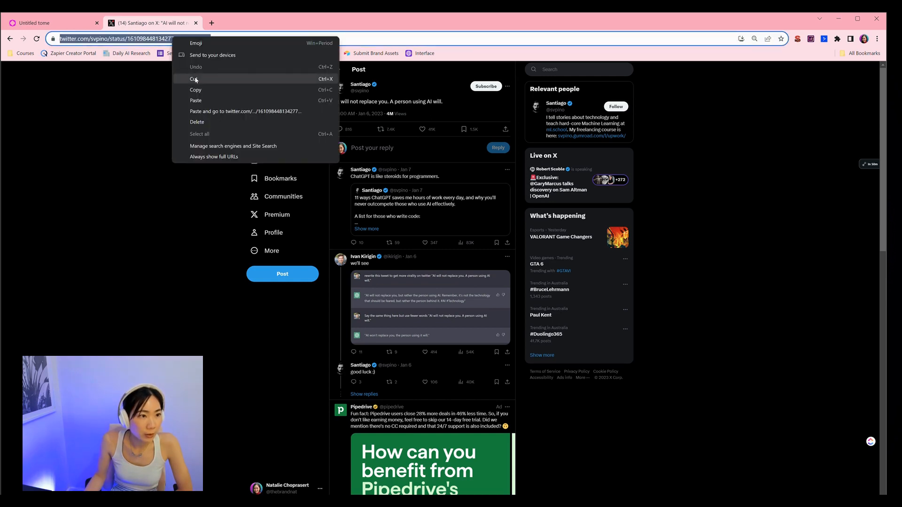
pyautogui.click(188, 78)
pyautogui.click(68, 19)
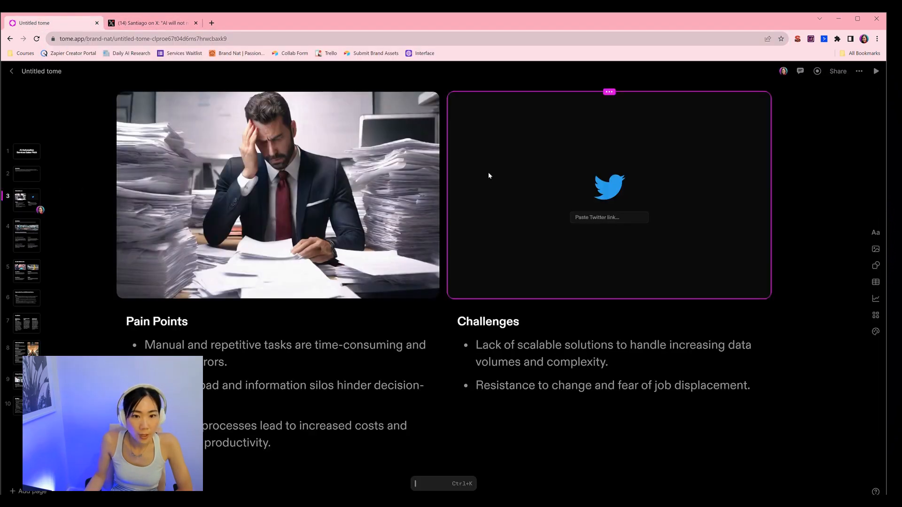
pyautogui.click(609, 218)
pyautogui.hotkey('ctrl', 'v')
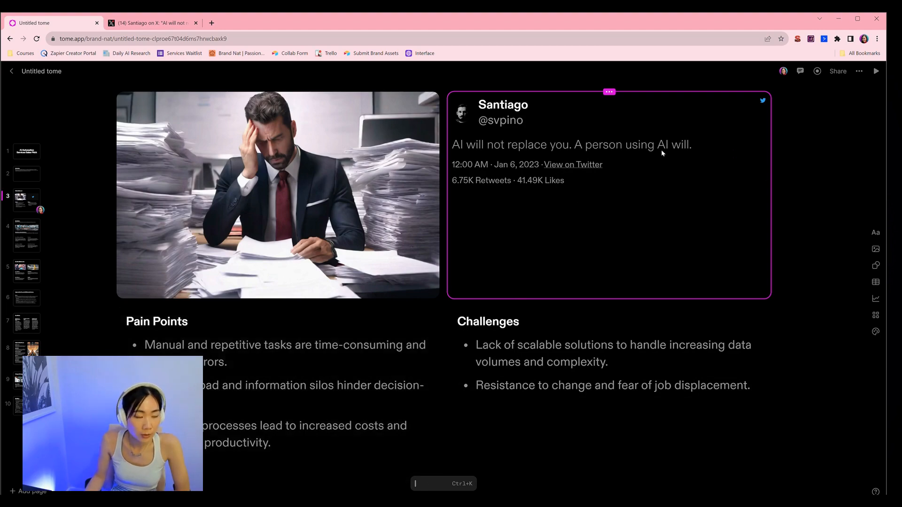
# Step: On the Our Solution page, rewrite the Increased Efficiency and Productivity paragraph with AI edit and keep the result
pyautogui.scroll(-5, 663, 152)
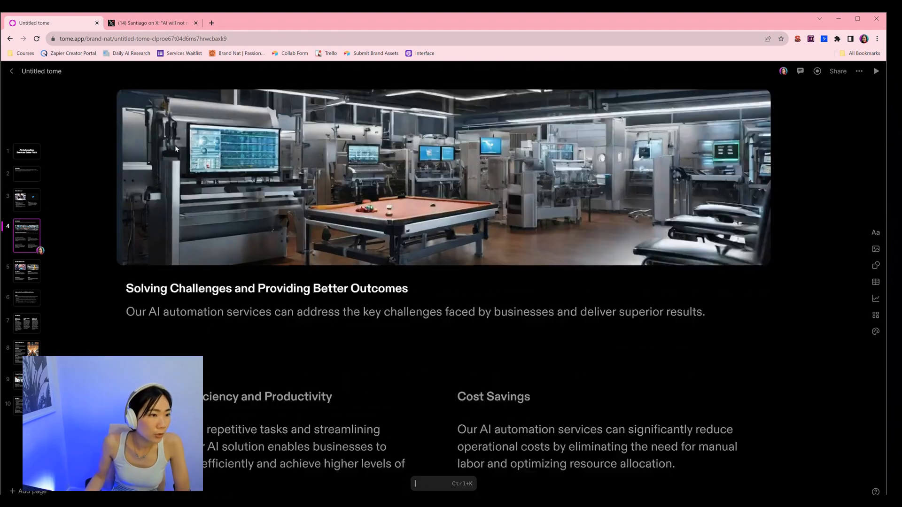
pyautogui.scroll(-3, 179, 236)
pyautogui.scroll(5, 180, 236)
pyautogui.scroll(-1, 189, 237)
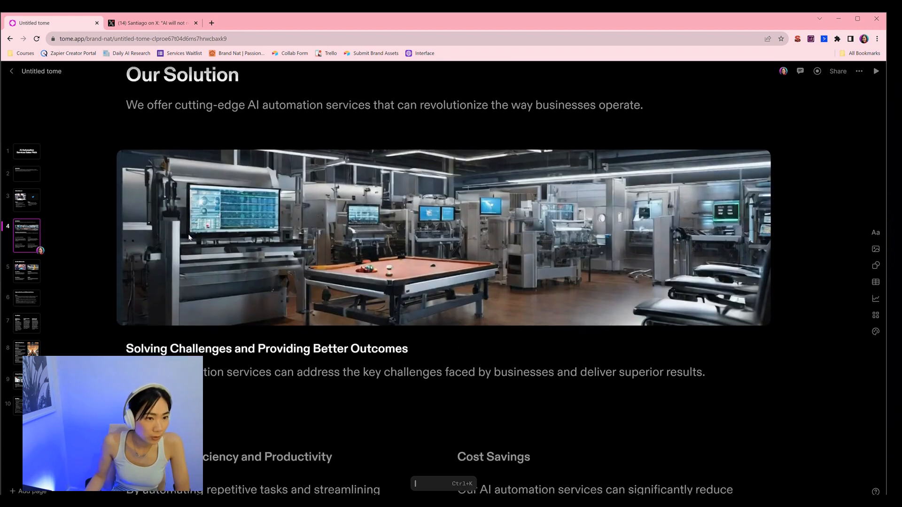
pyautogui.scroll(-5, 189, 237)
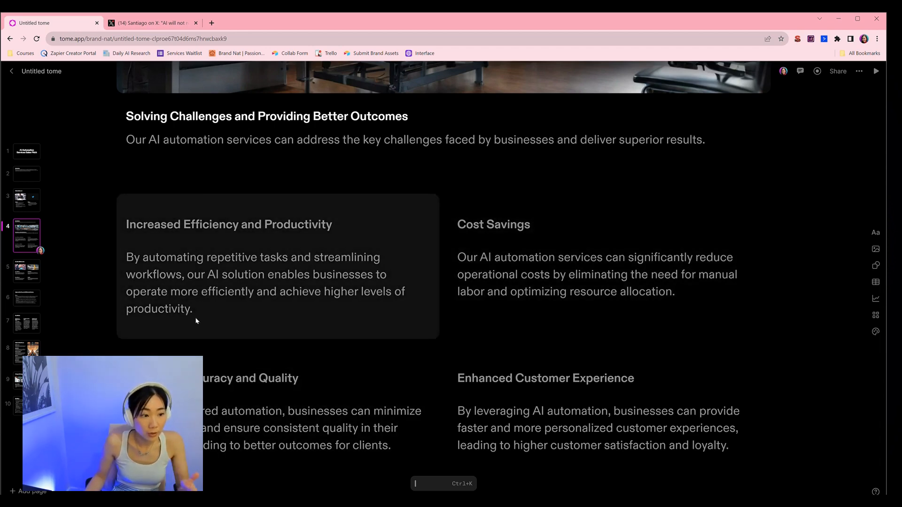
pyautogui.click(179, 287)
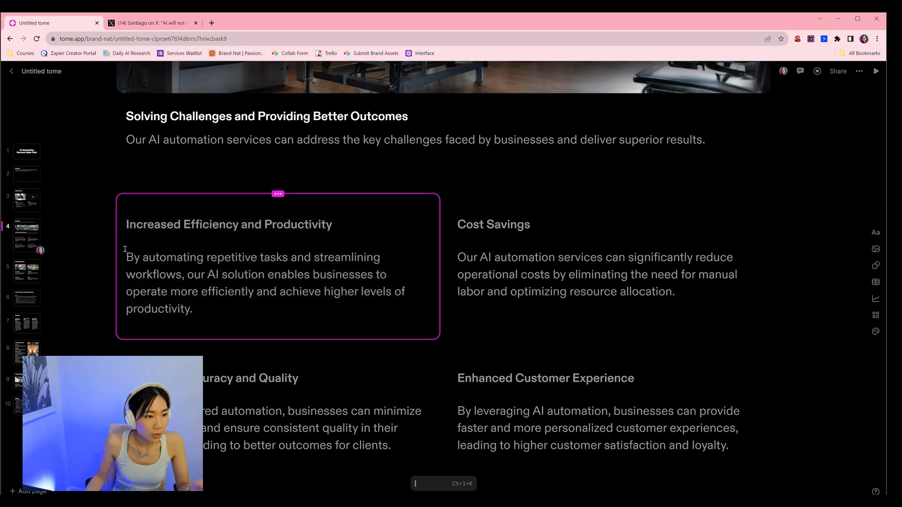
pyautogui.moveTo(126, 258); pyautogui.dragTo(212, 305)
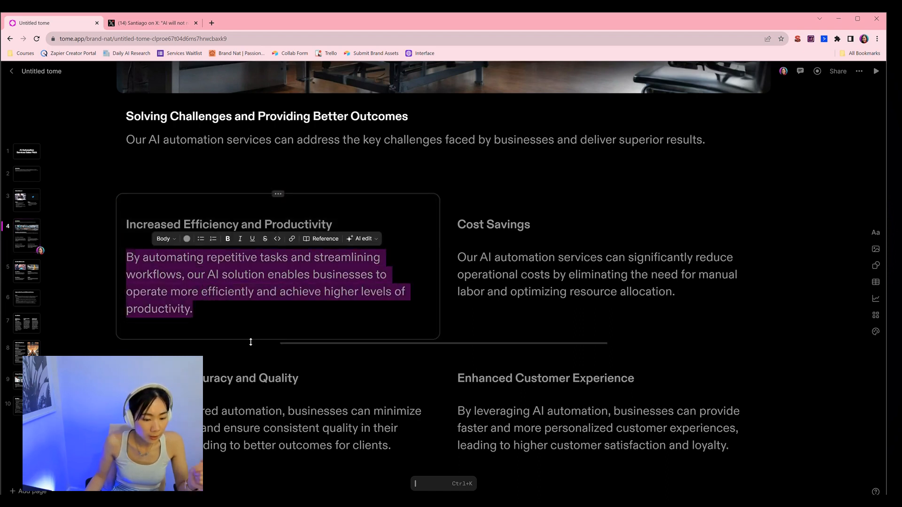
pyautogui.click(362, 239)
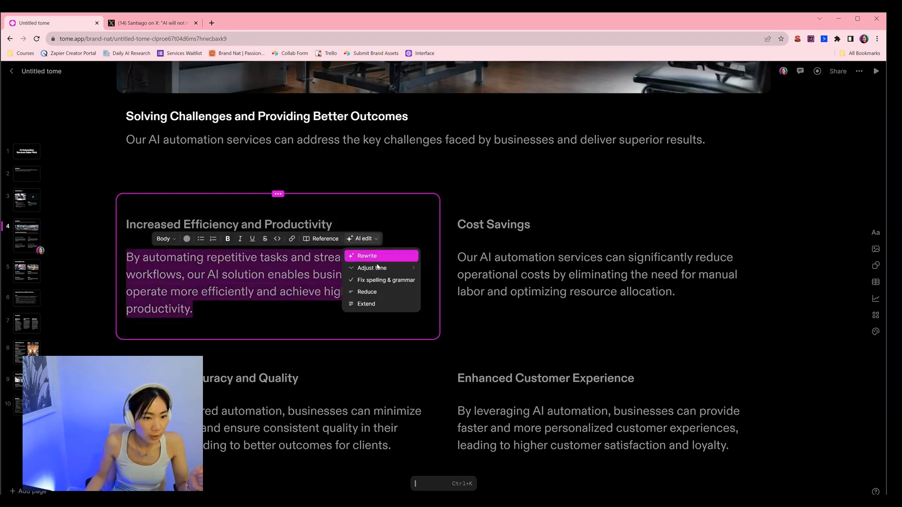
pyautogui.click(369, 257)
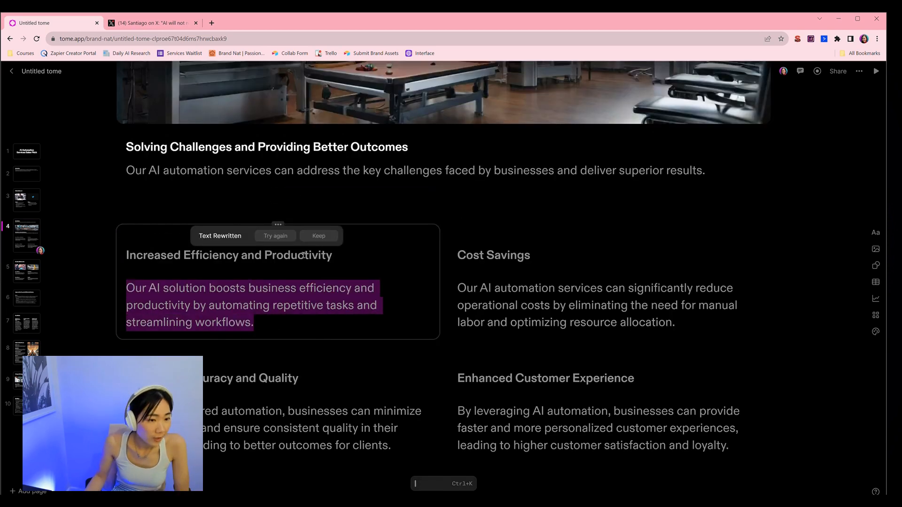
pyautogui.click(319, 237)
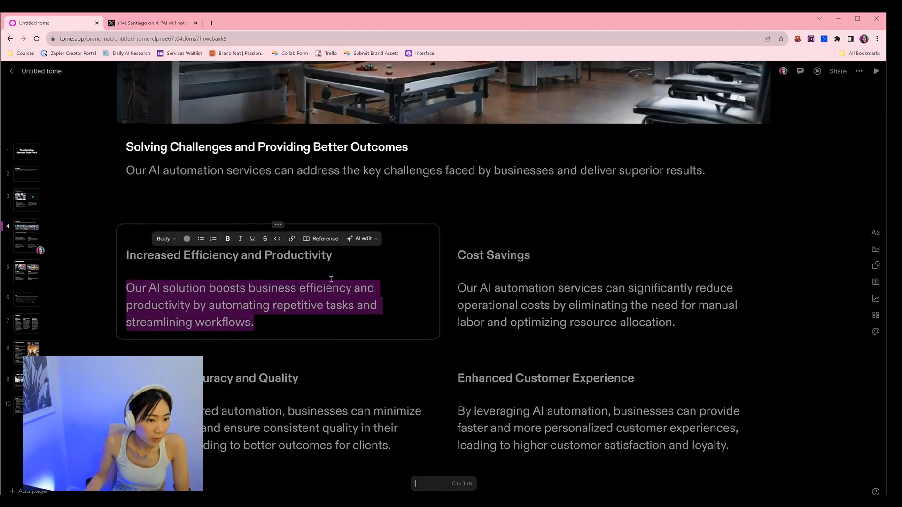
# Step: Extend the same paragraph with AI edit and keep it, then reduce it with AI edit and keep the shorter version
pyautogui.click(364, 241)
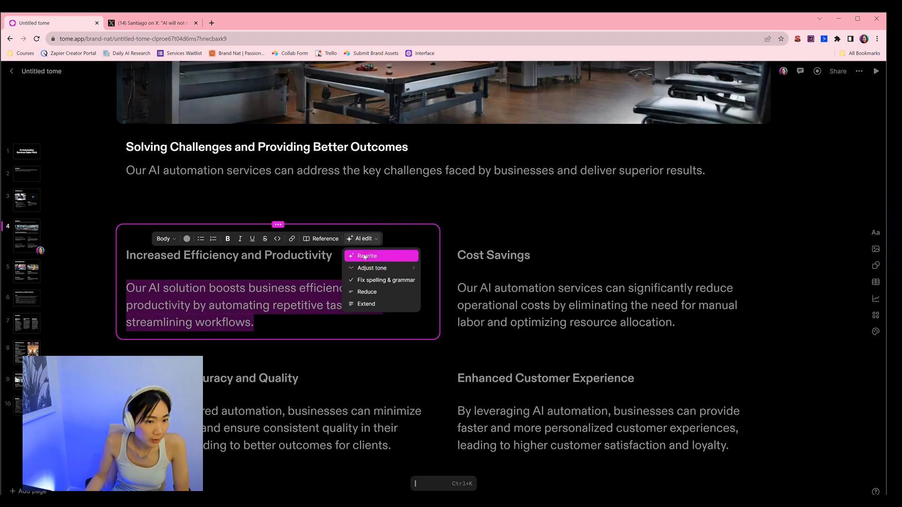
pyautogui.click(371, 304)
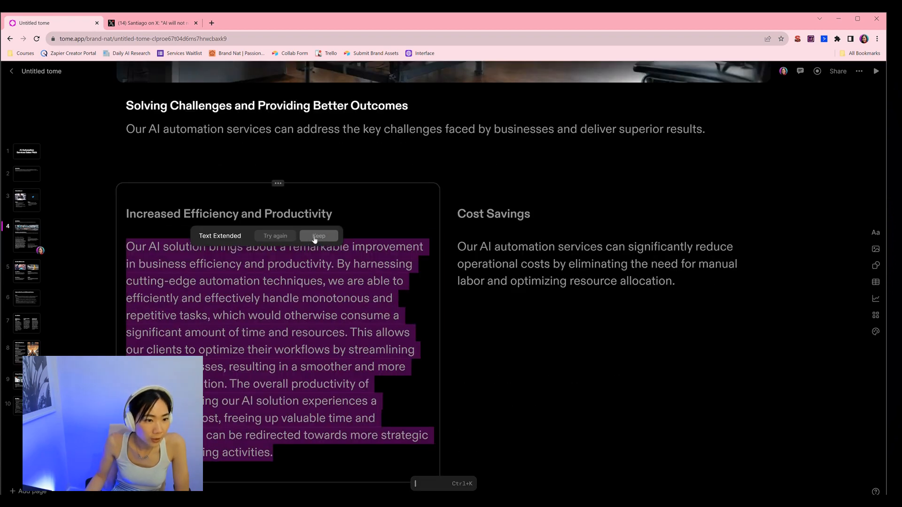
pyautogui.click(314, 237)
pyautogui.click(362, 238)
pyautogui.click(377, 292)
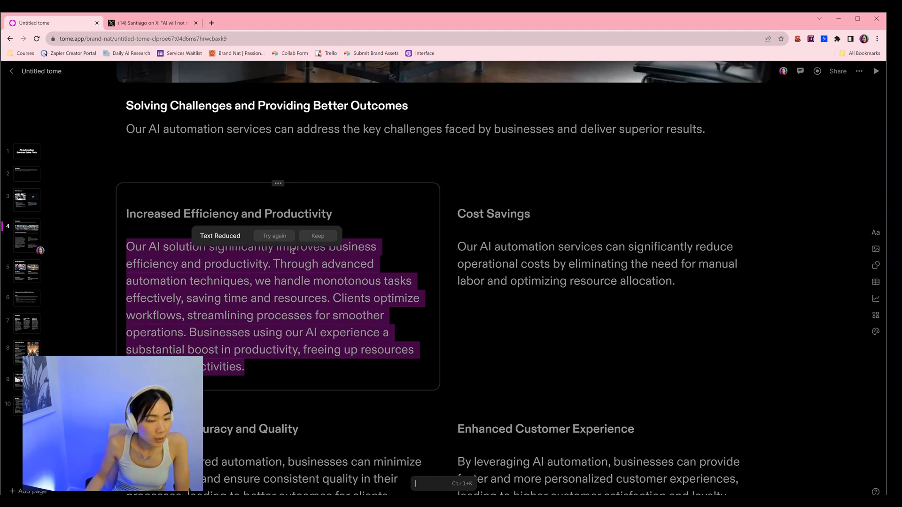
pyautogui.click(320, 236)
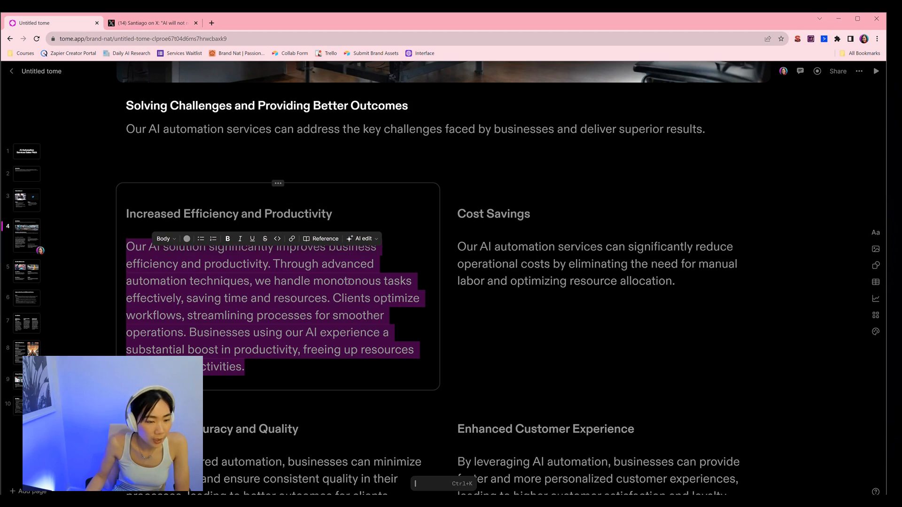
# Step: Adjust the paragraph's tone to Excited with AI edit
pyautogui.click(364, 242)
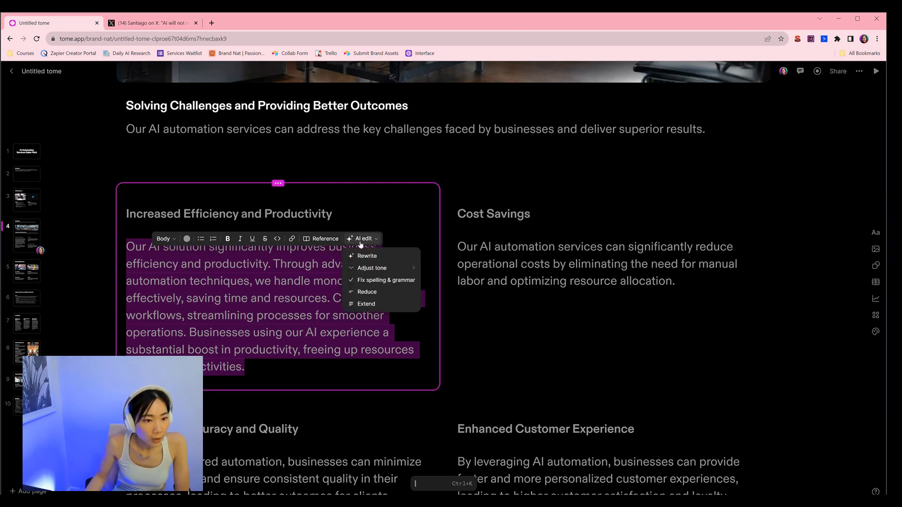
pyautogui.moveTo(368, 271)
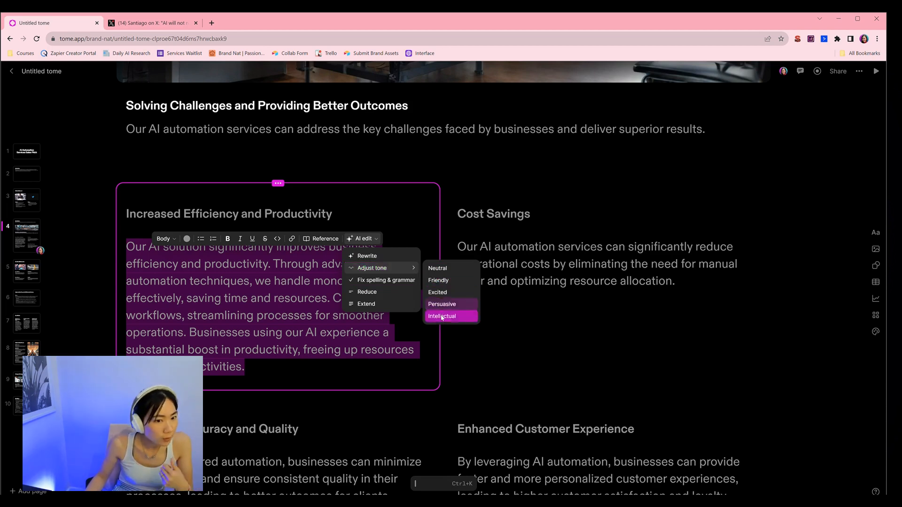
pyautogui.click(452, 292)
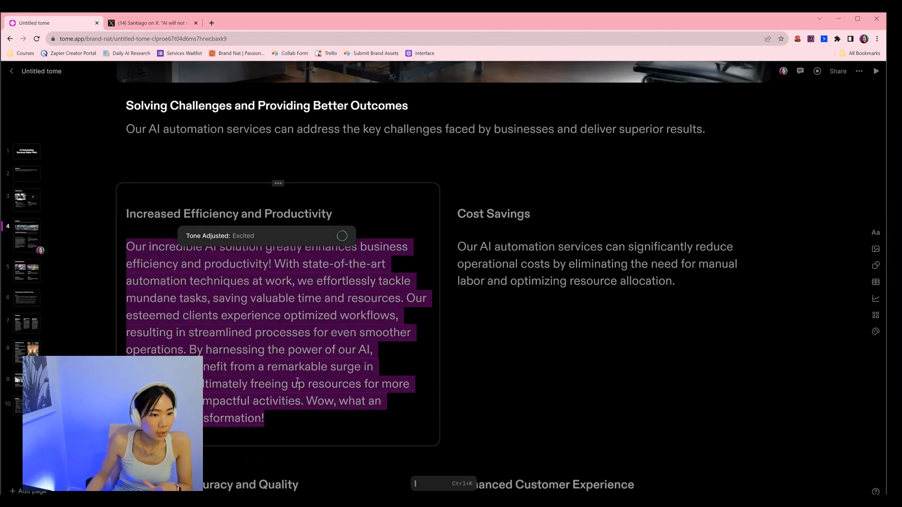
pyautogui.click(283, 420)
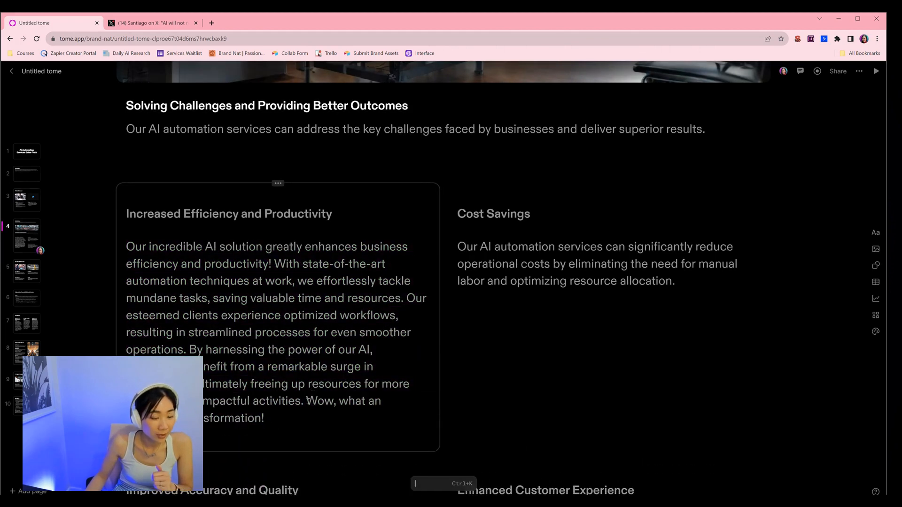
# Step: Reselect the whole paragraph and adjust its tone to Intellectual with AI edit
pyautogui.moveTo(306, 402); pyautogui.dragTo(377, 420)
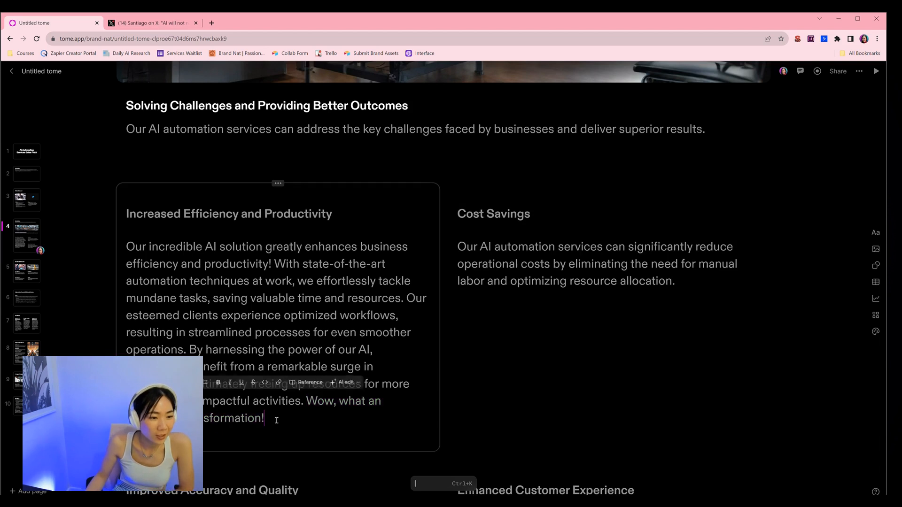
pyautogui.moveTo(270, 423); pyautogui.dragTo(129, 248)
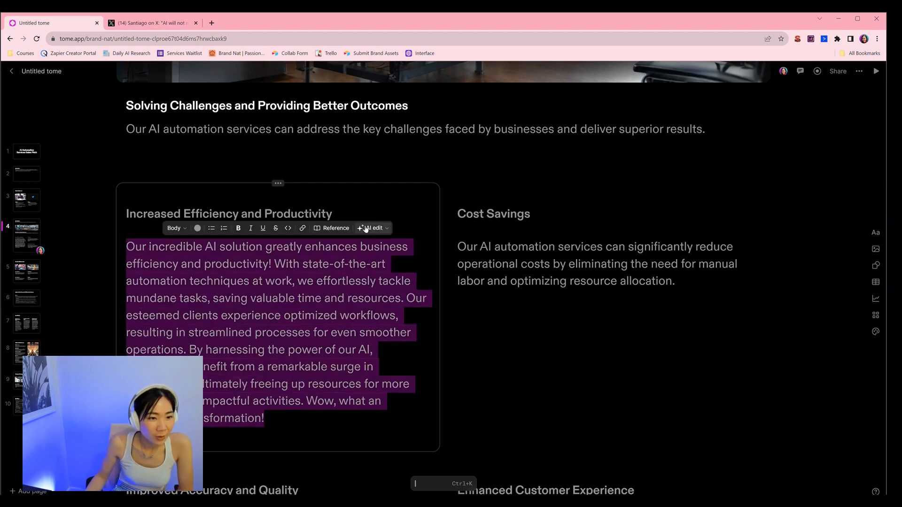
pyautogui.click(374, 229)
pyautogui.moveTo(383, 258)
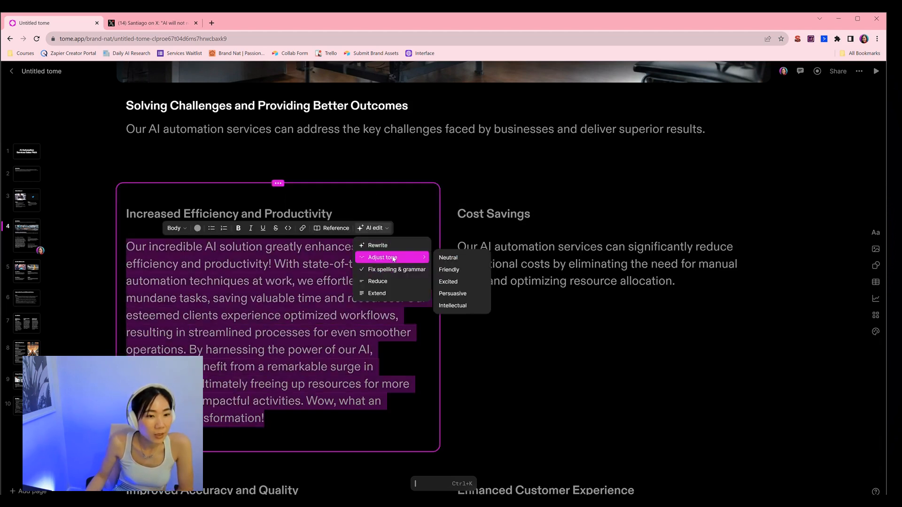
pyautogui.click(456, 308)
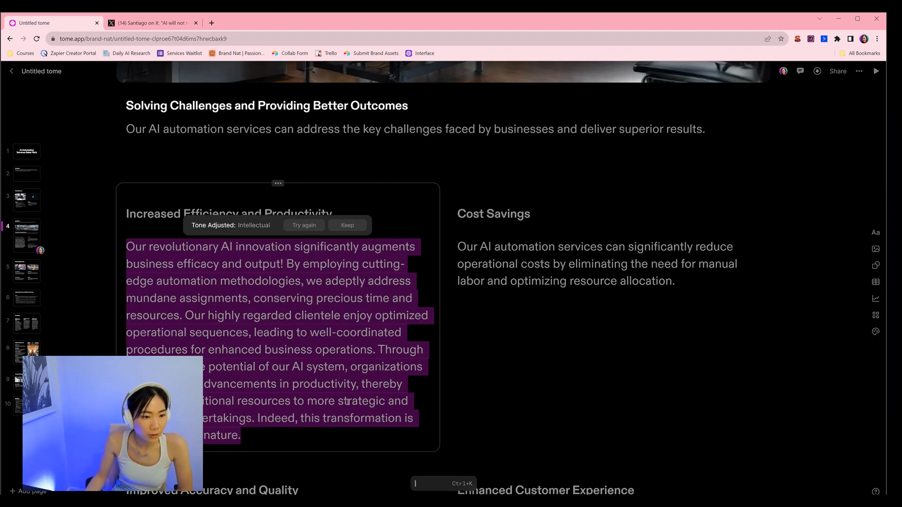
# Step: Select the Cost Savings paragraph and add the builtin.com web reference to it
pyautogui.click(514, 261)
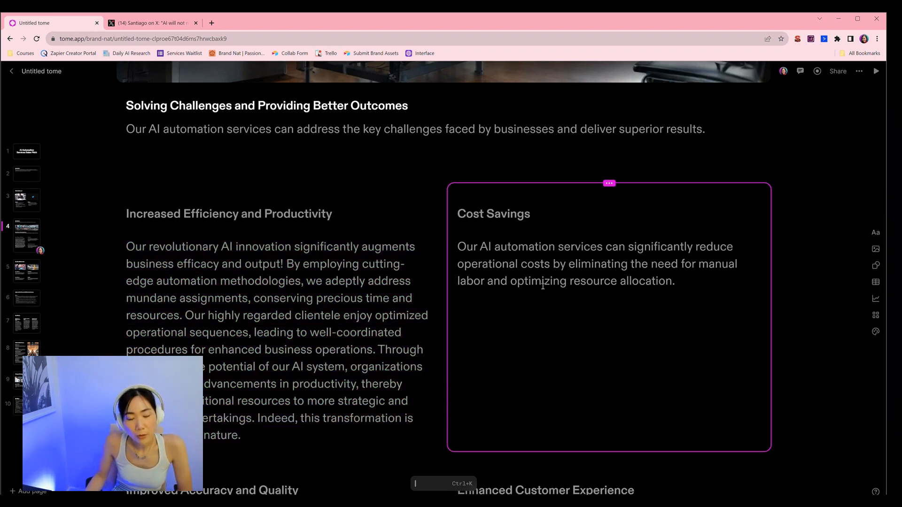
pyautogui.moveTo(461, 248); pyautogui.dragTo(685, 282)
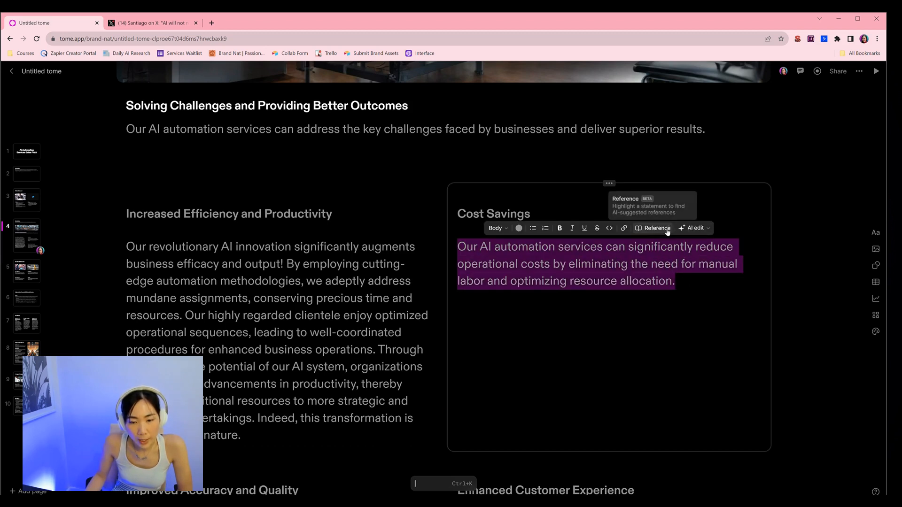
pyautogui.click(643, 230)
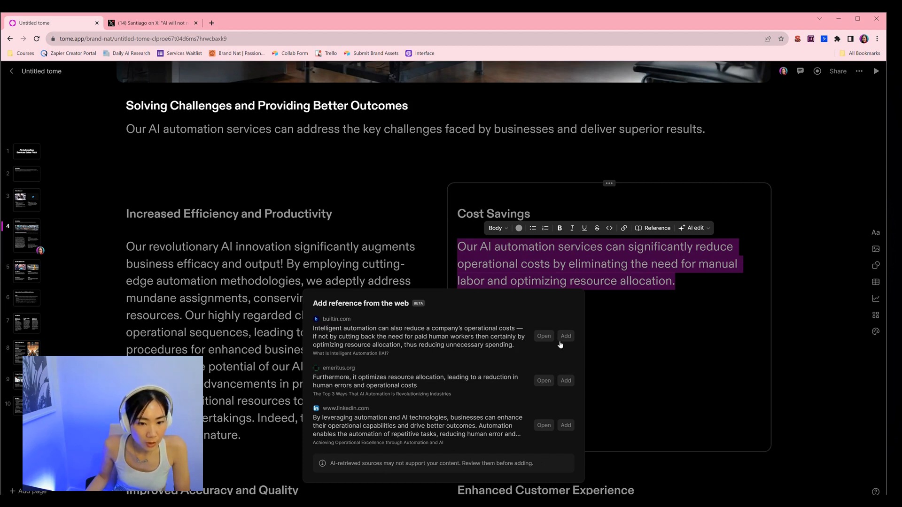
pyautogui.hotkey('ctrl', 'k')
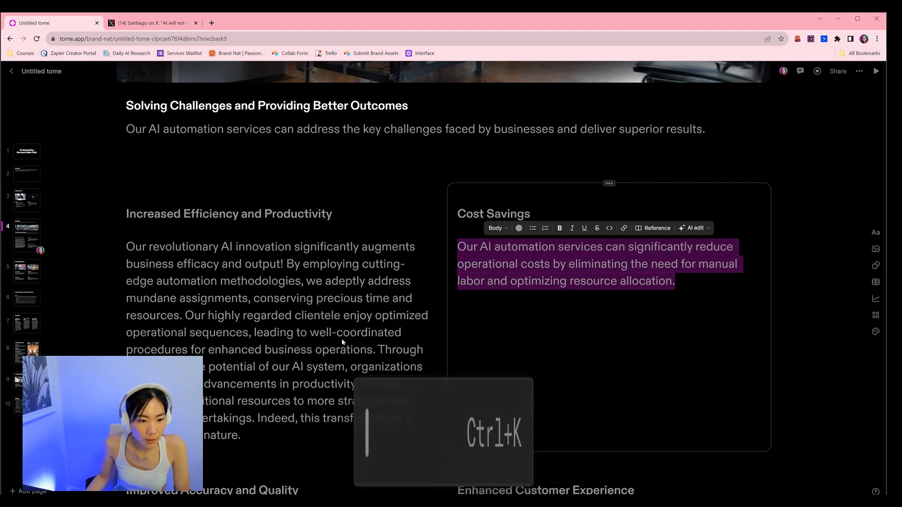
pyautogui.moveTo(681, 288)
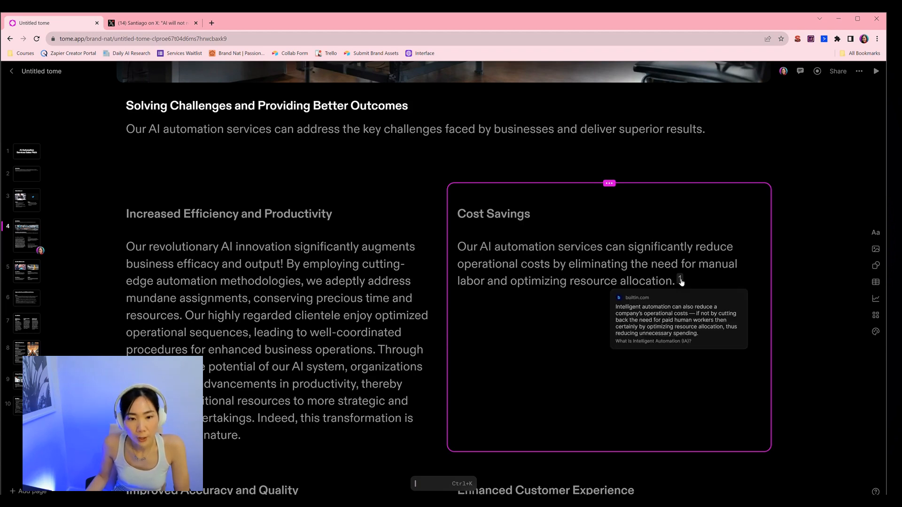
pyautogui.scroll(-2, 612, 337)
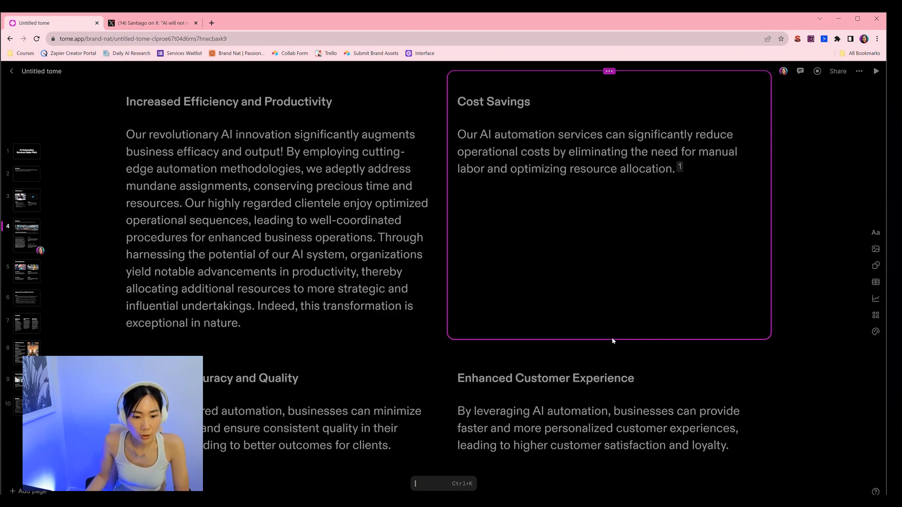
pyautogui.scroll(2, 612, 338)
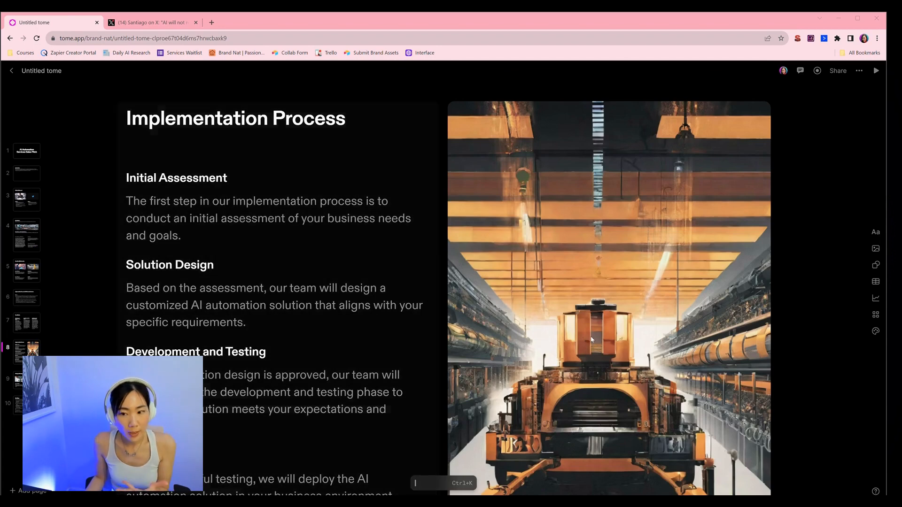
# Step: Open the theme settings, preview the Light, Canary, Ocean, Neptune and Musou themes, and apply the Creme tome theme
pyautogui.click(876, 332)
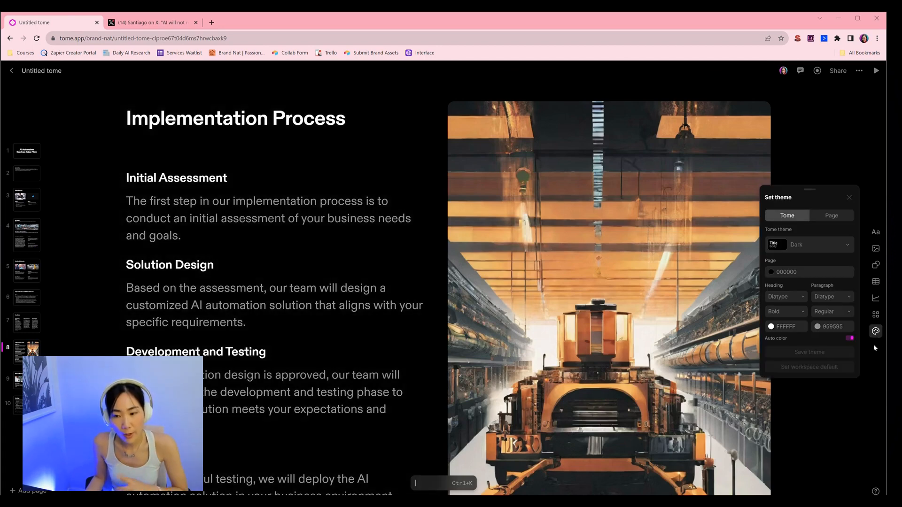
pyautogui.click(809, 244)
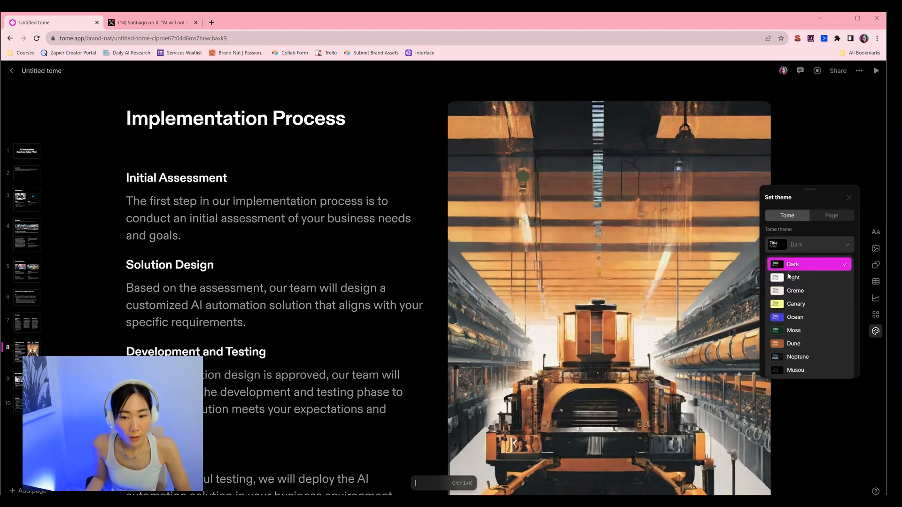
pyautogui.click(790, 278)
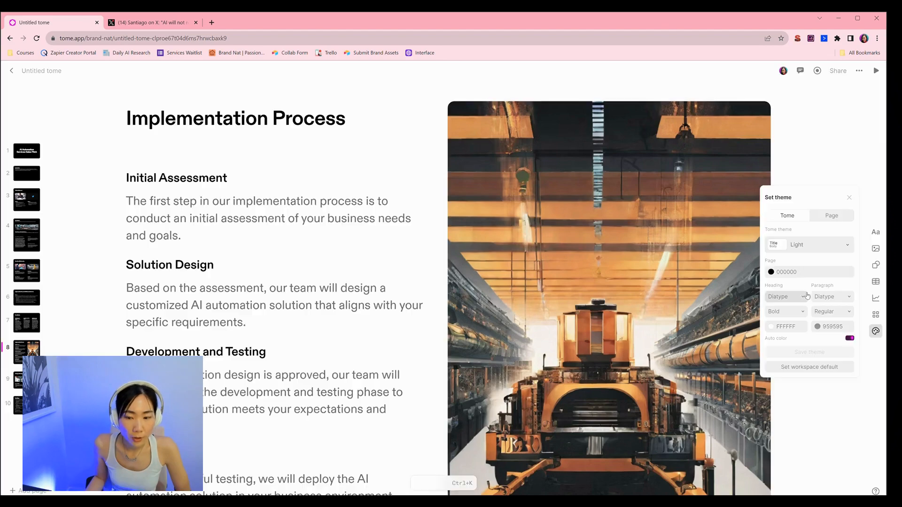
pyautogui.click(809, 244)
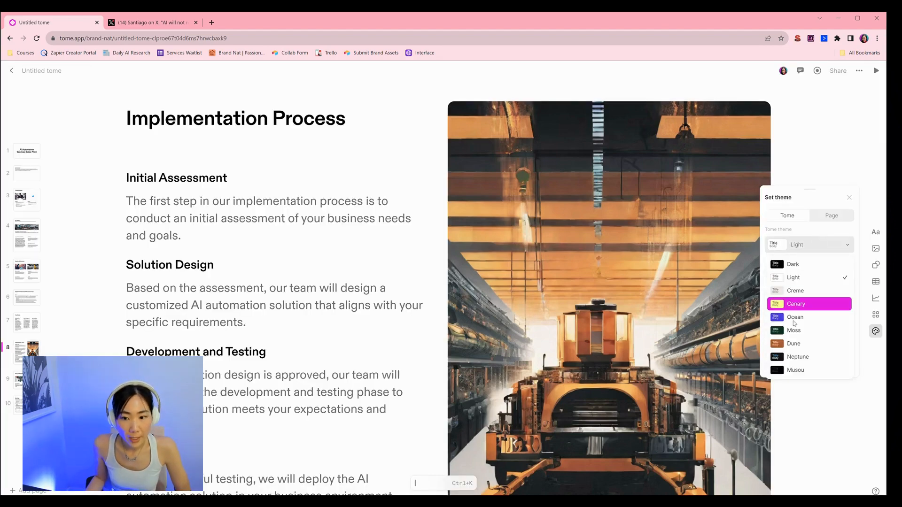
pyautogui.click(804, 304)
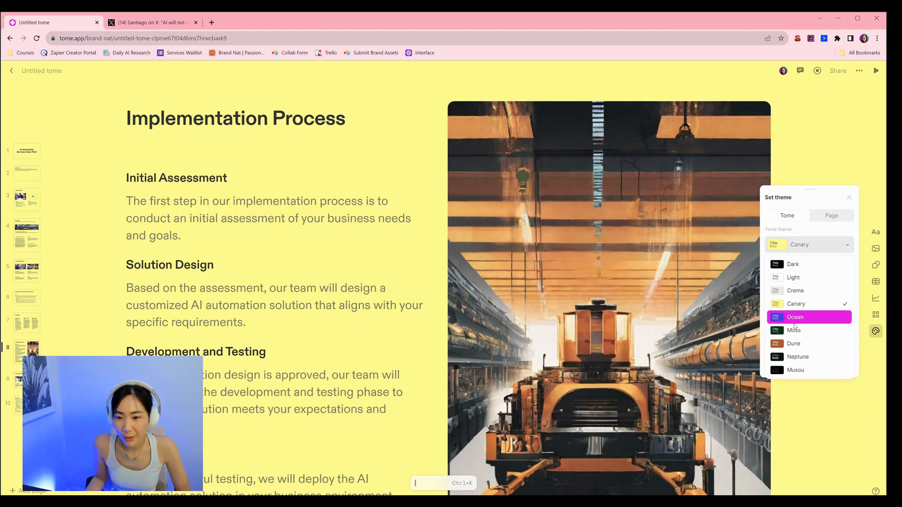
pyautogui.click(797, 319)
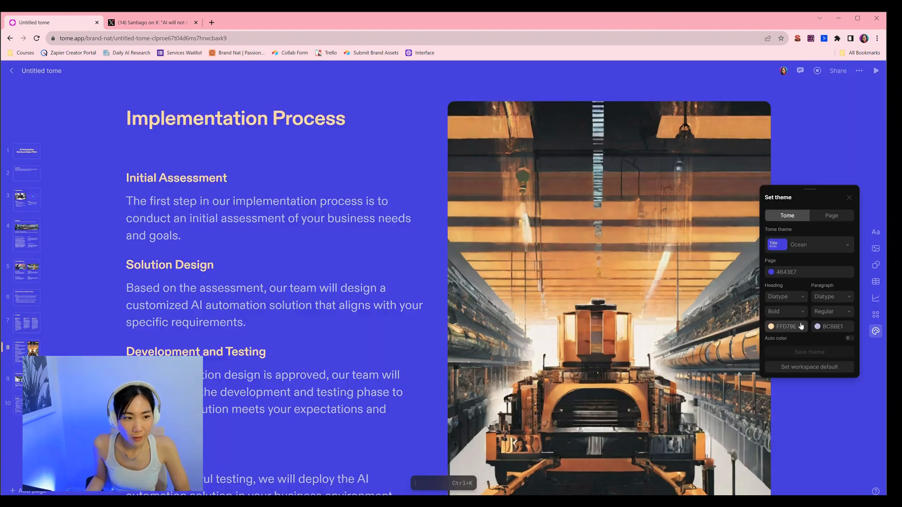
pyautogui.click(799, 357)
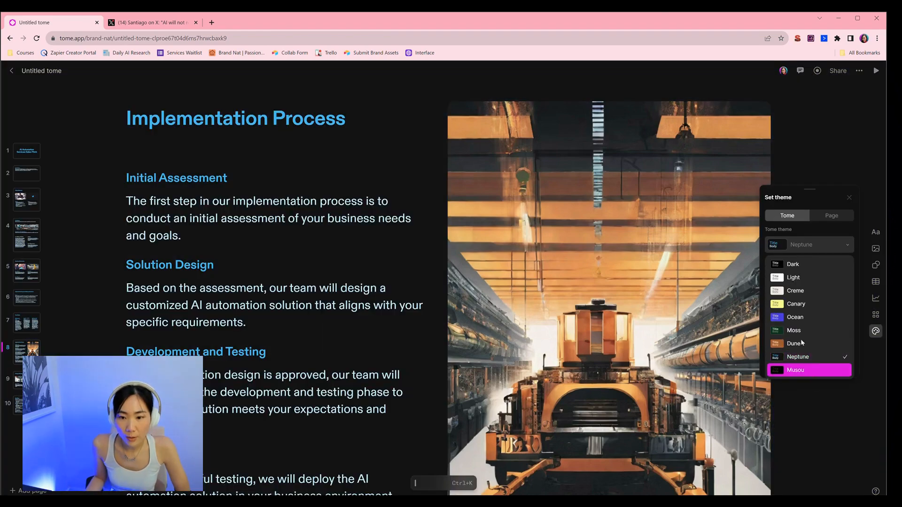
pyautogui.press('Return')
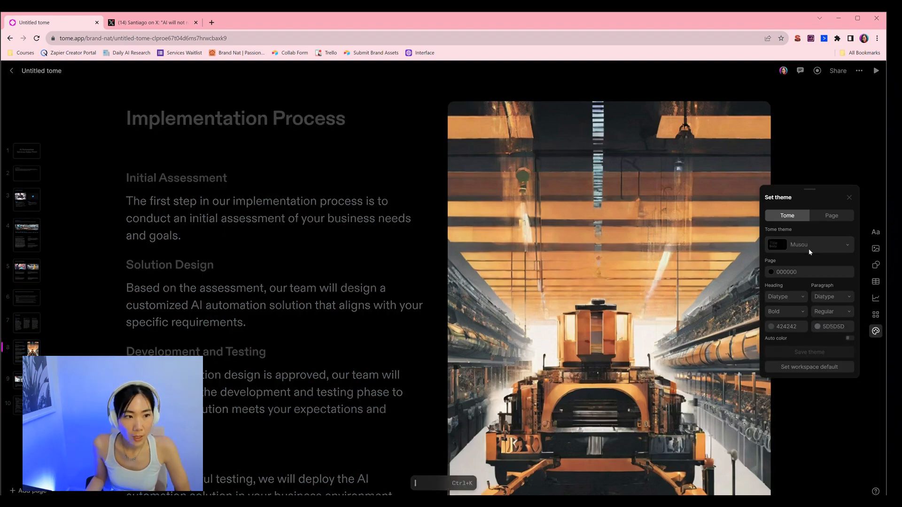
pyautogui.click(809, 248)
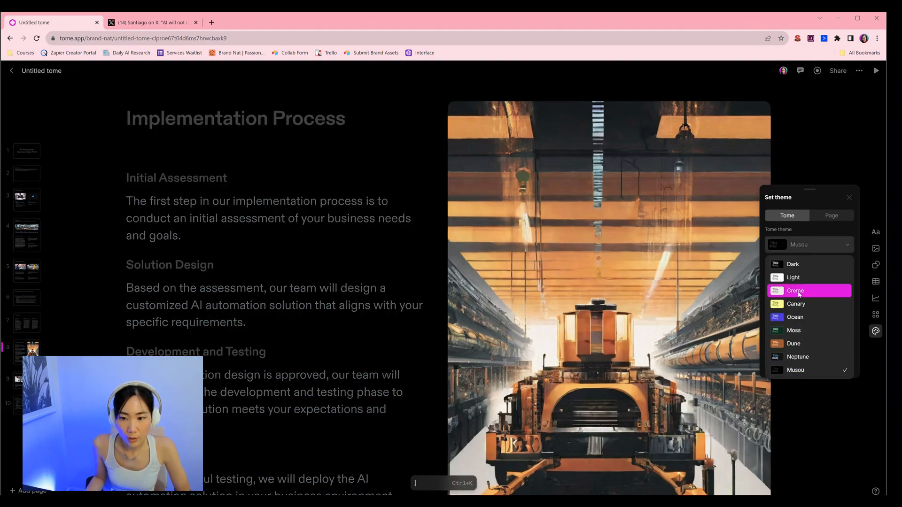
pyautogui.click(799, 292)
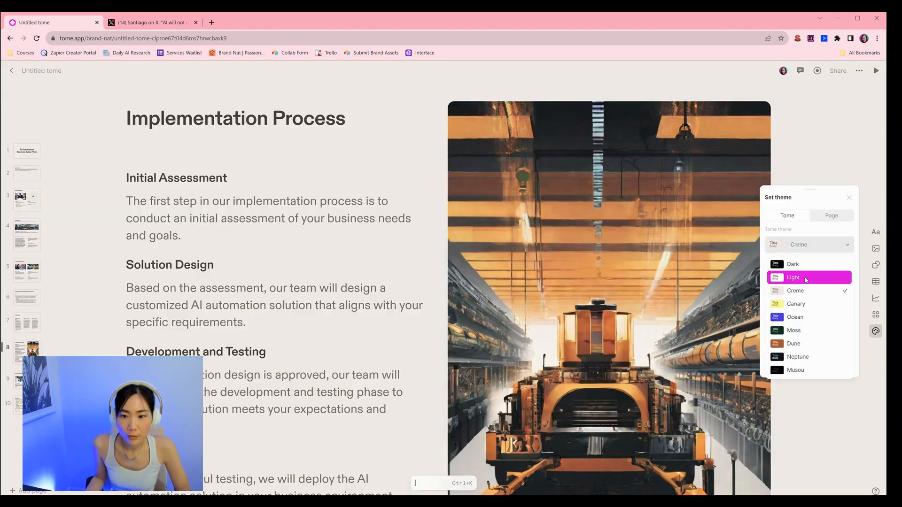
pyautogui.press('Return')
pyautogui.click(811, 246)
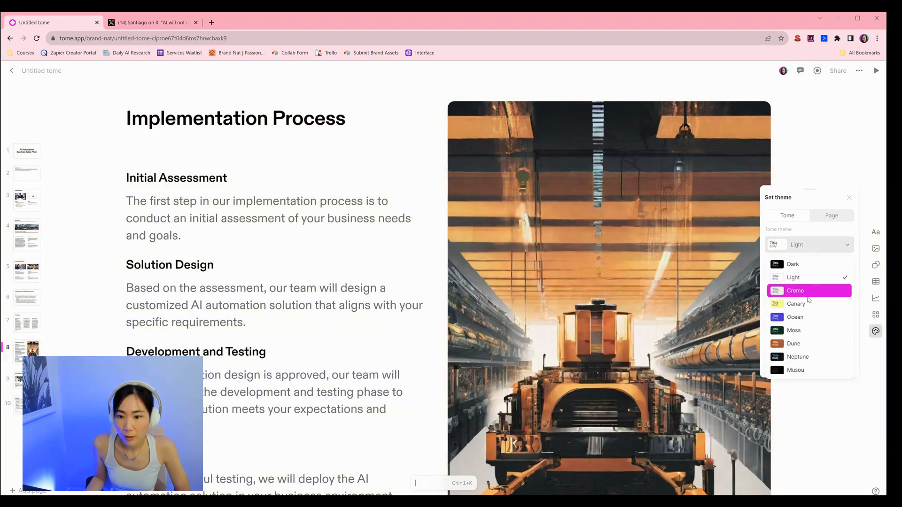
pyautogui.click(803, 294)
# Step: Inspect the heading font options and the page-level theme settings, then close the theme panel
pyautogui.click(802, 294)
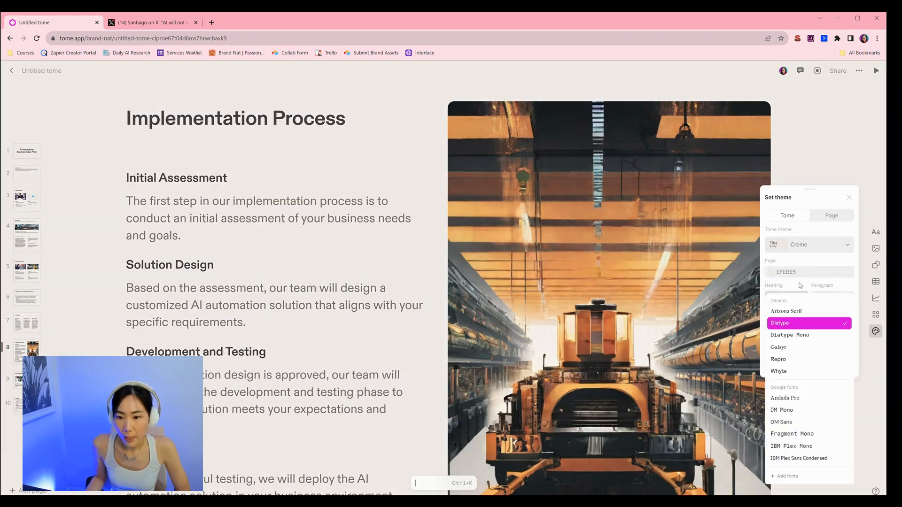
pyautogui.click(801, 285)
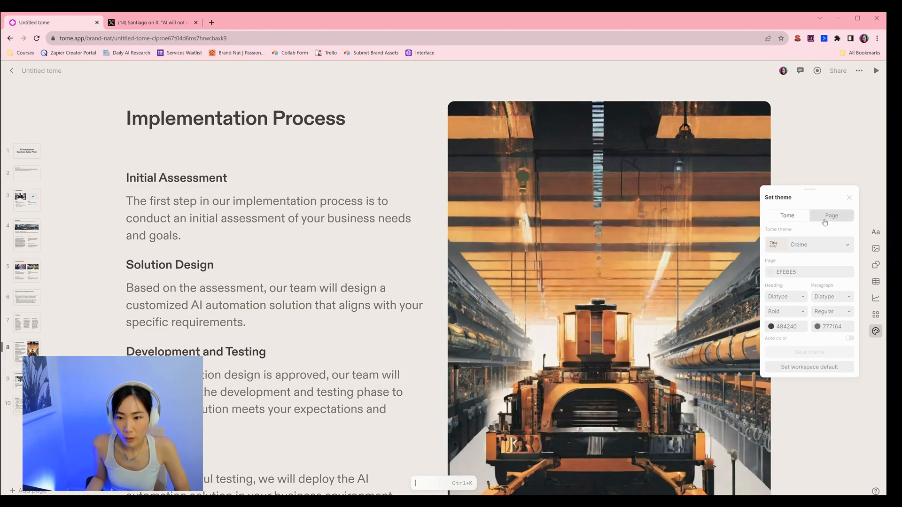
pyautogui.click(825, 221)
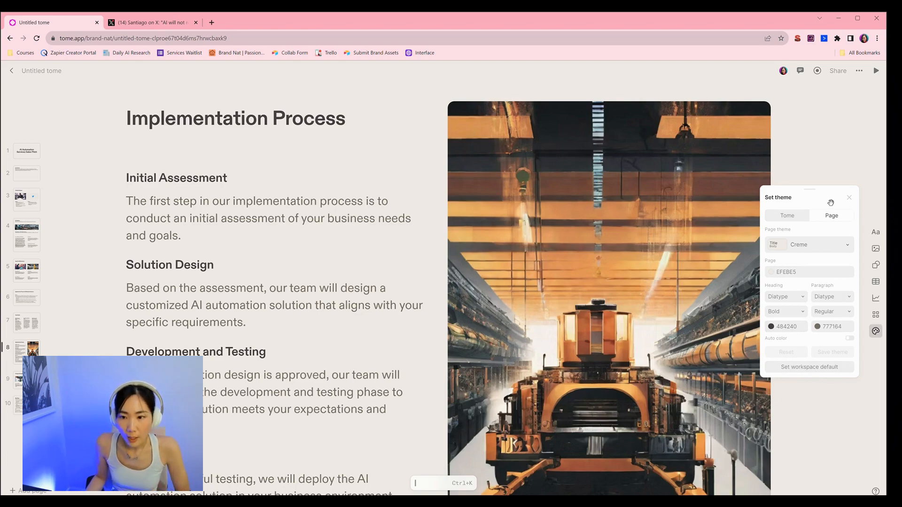
pyautogui.click(833, 156)
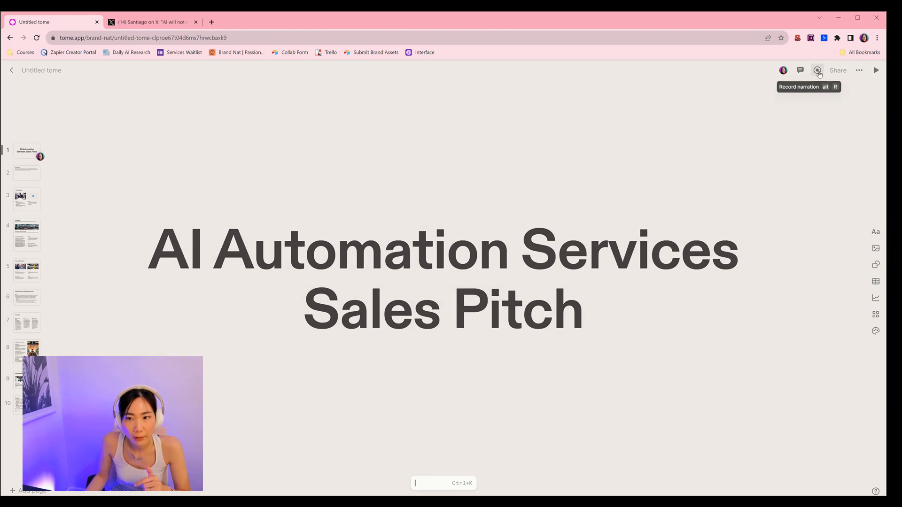
# Step: Open the narration recorder, then browse to the Benefits of AI Automation page
pyautogui.click(818, 71)
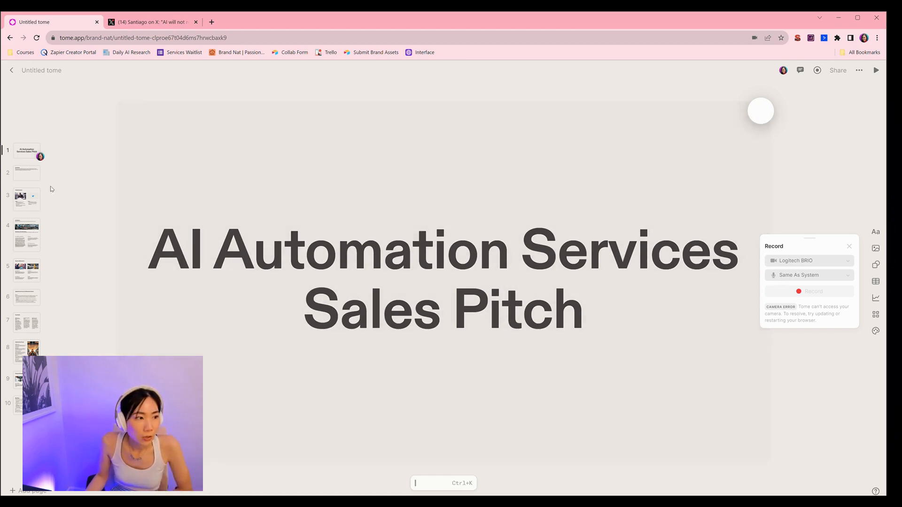
pyautogui.click(27, 206)
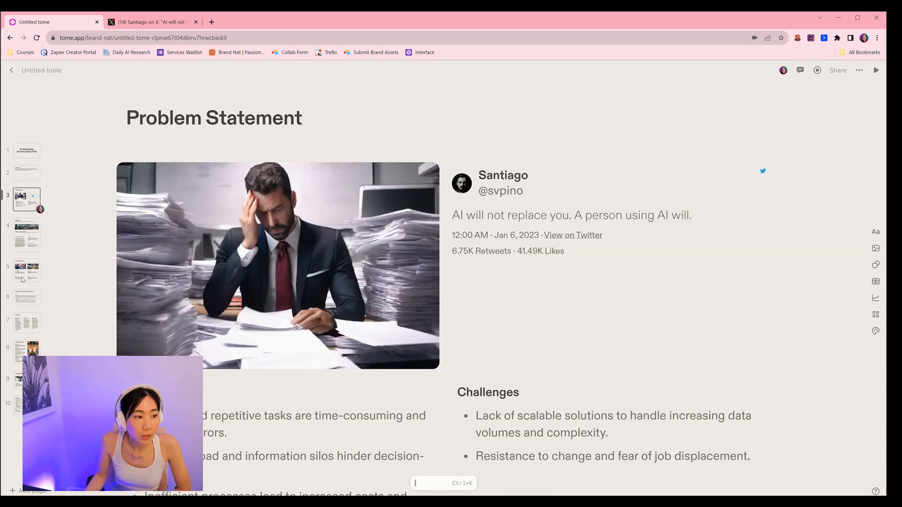
pyautogui.click(22, 280)
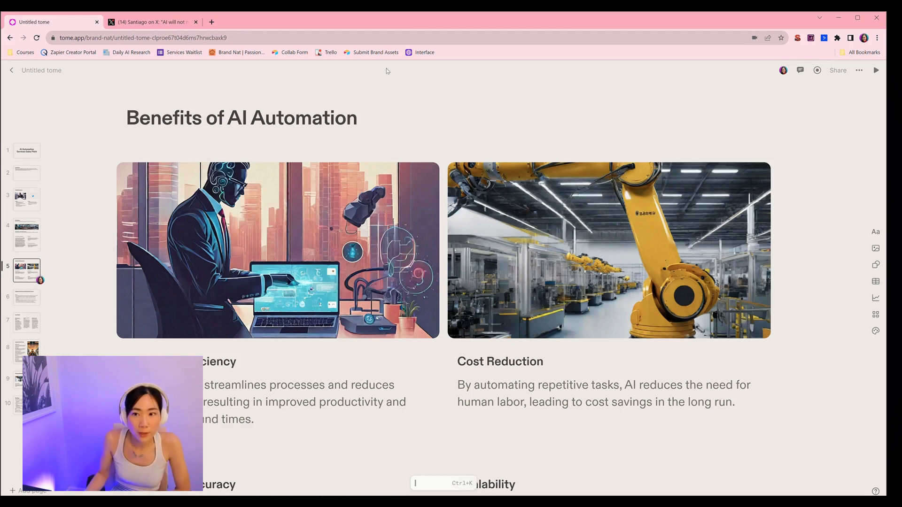
# Step: Open the sharing settings and copy the tome's link for anyone with the link who can play
pyautogui.click(839, 72)
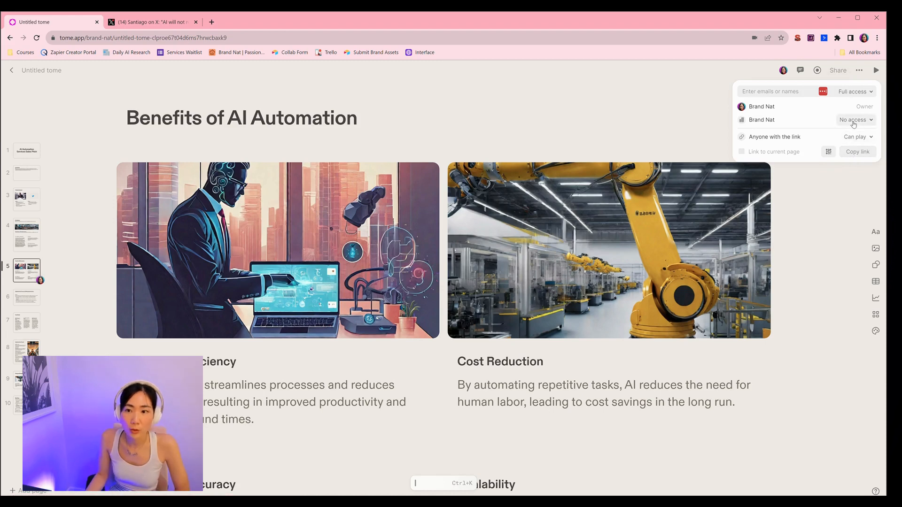
pyautogui.click(853, 120)
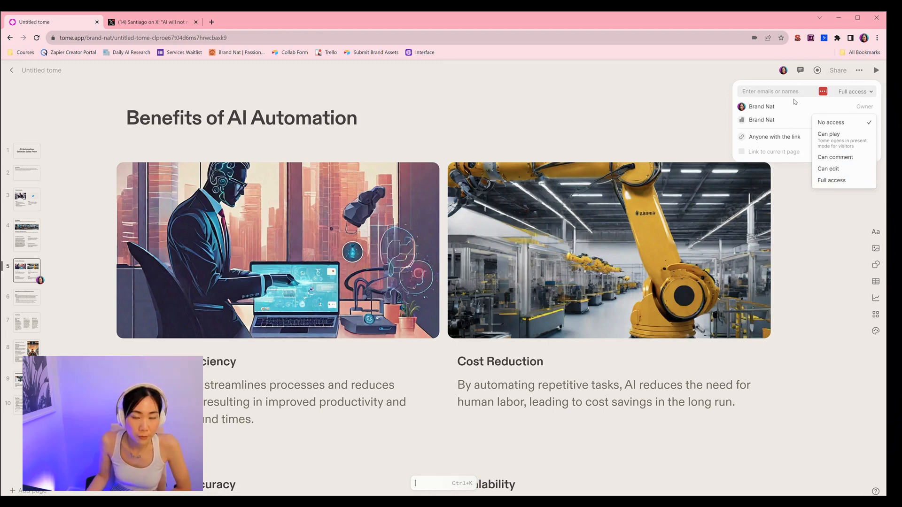
pyautogui.click(791, 95)
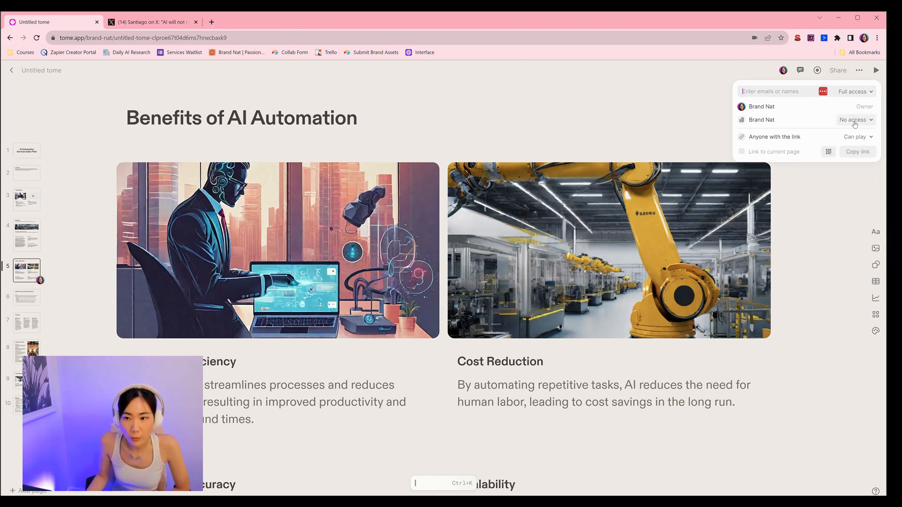
pyautogui.click(860, 152)
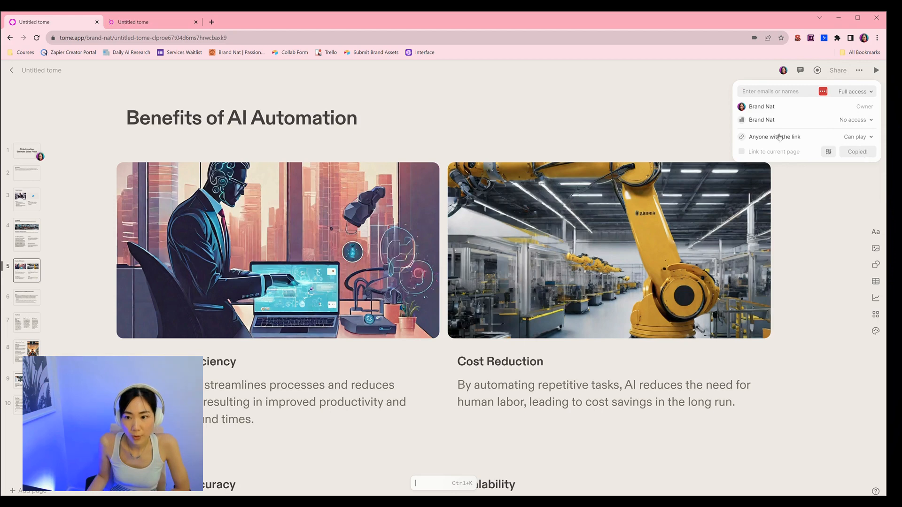
# Step: View the shared tome in the second tab, browsing through its opening pages
pyautogui.click(190, 28)
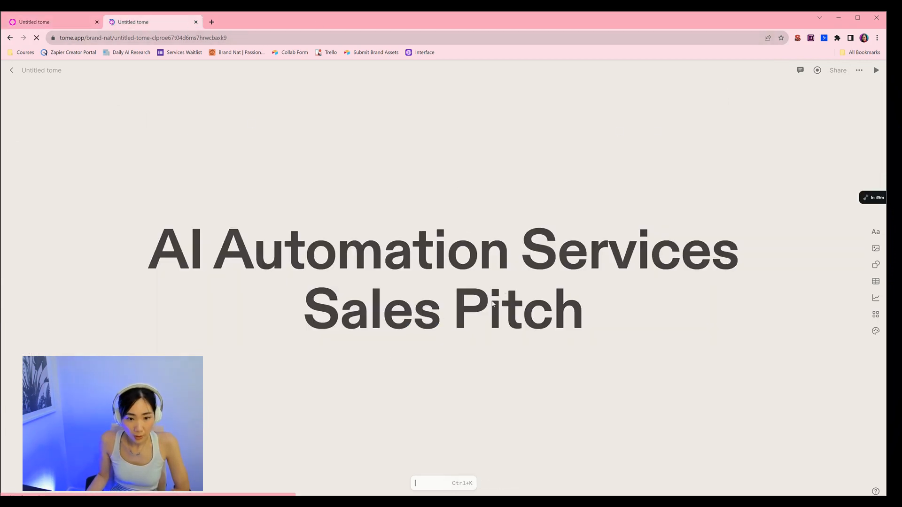
pyautogui.click(29, 149)
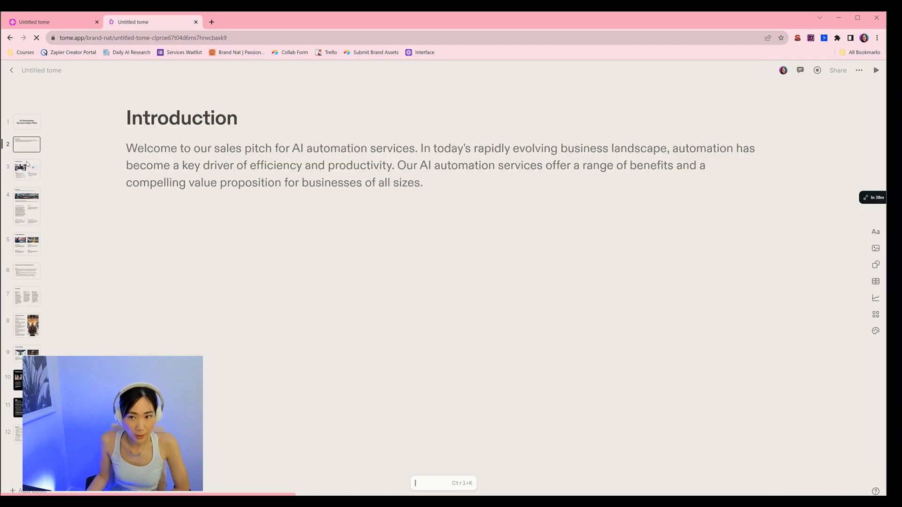
pyautogui.click(27, 206)
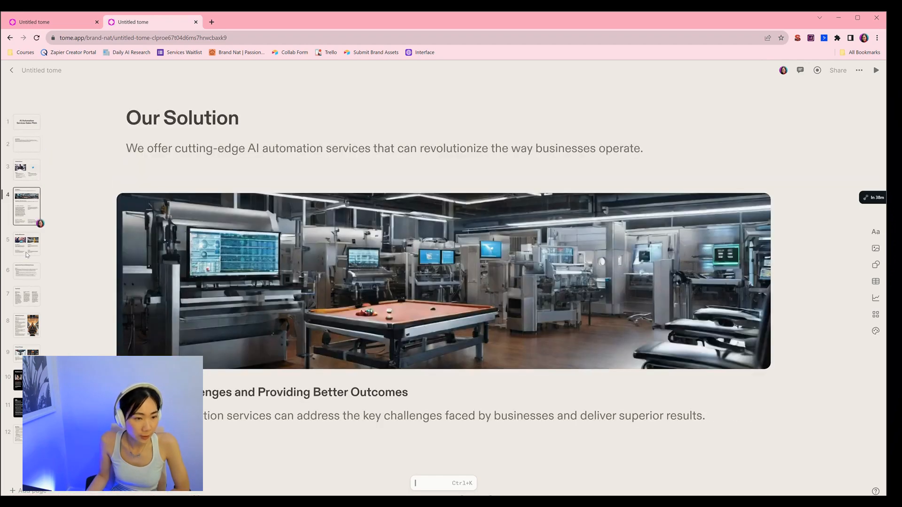
pyautogui.press('Down')
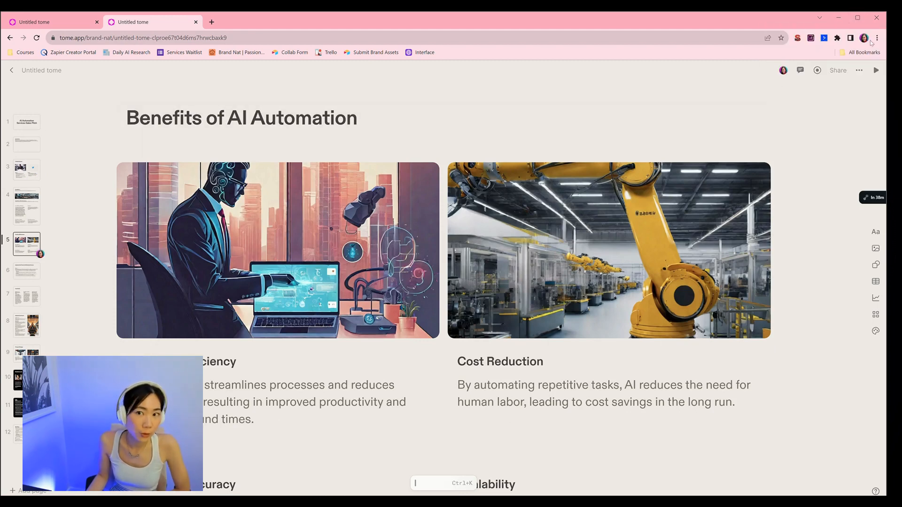
# Step: Restore the browser window, then resize and reposition it on the desktop
pyautogui.moveTo(857, 21)
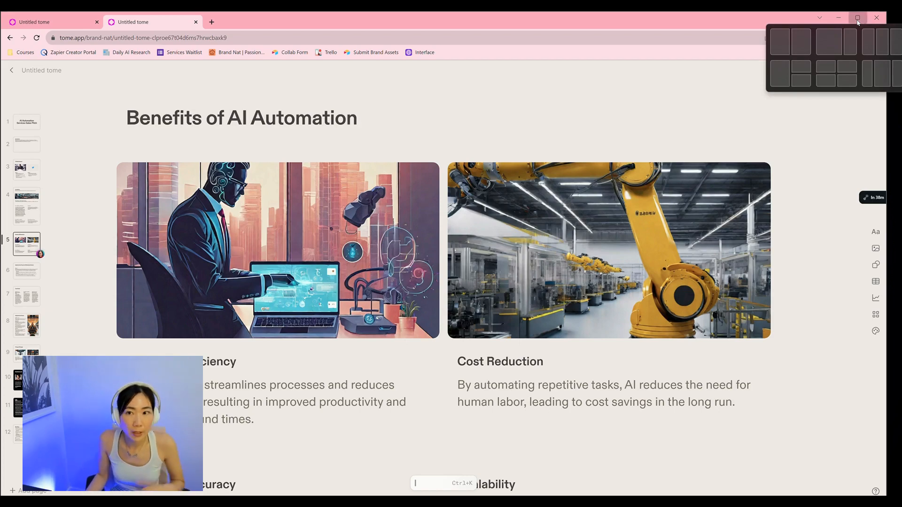
pyautogui.click(857, 19)
pyautogui.click(880, 17)
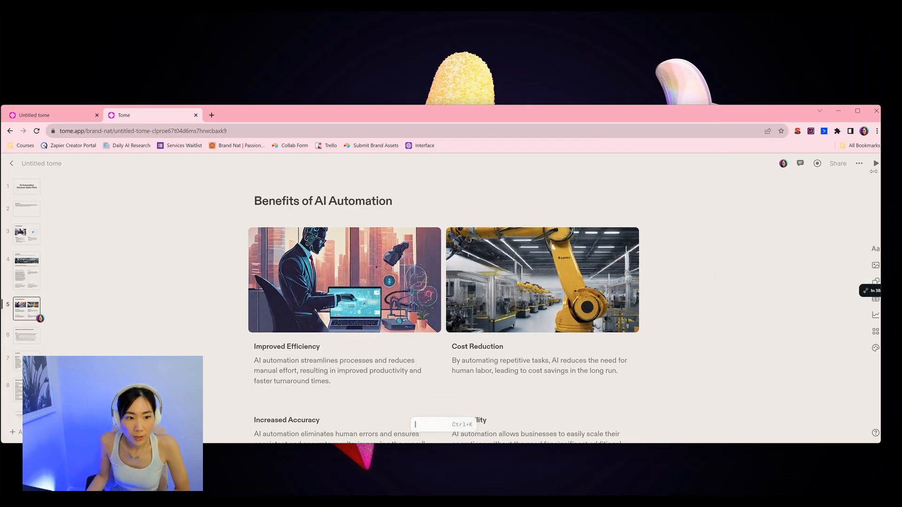
pyautogui.moveTo(881, 197); pyautogui.dragTo(639, 197)
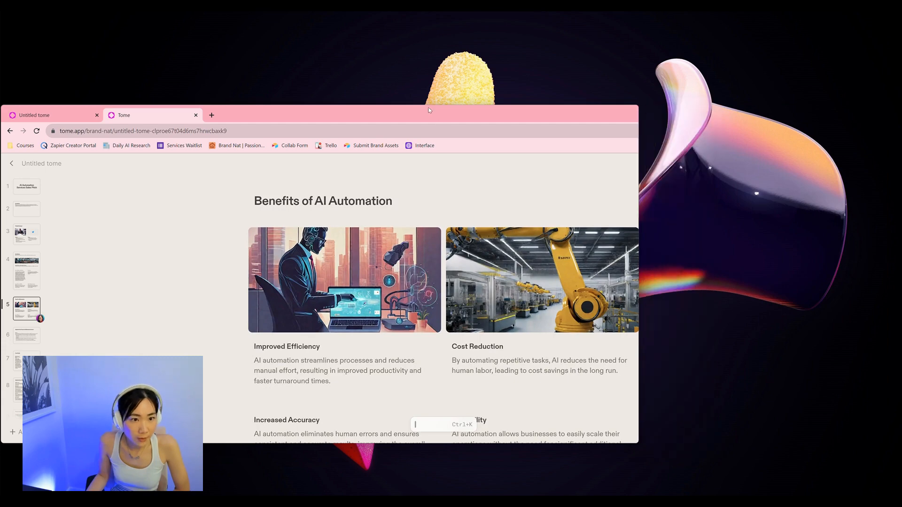
pyautogui.moveTo(427, 115); pyautogui.dragTo(558, 114)
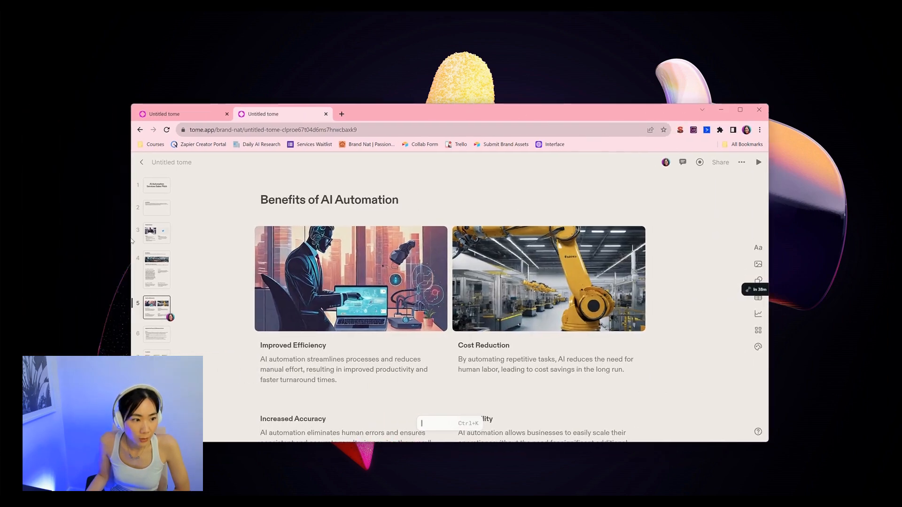
pyautogui.moveTo(128, 238); pyautogui.dragTo(290, 238)
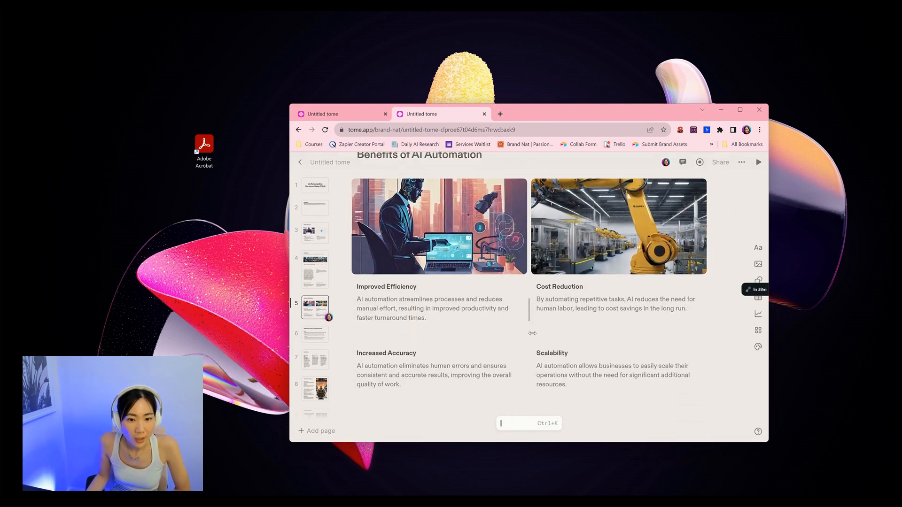
pyautogui.doubleClick(542, 105)
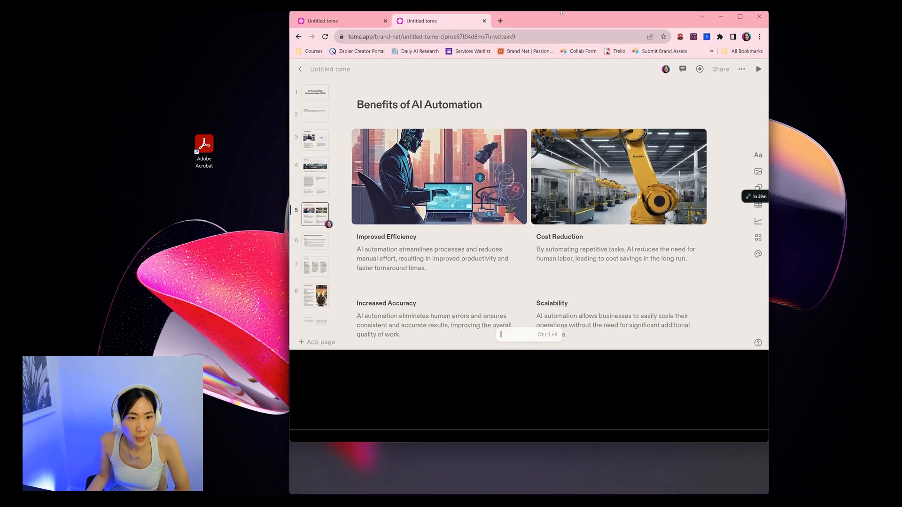